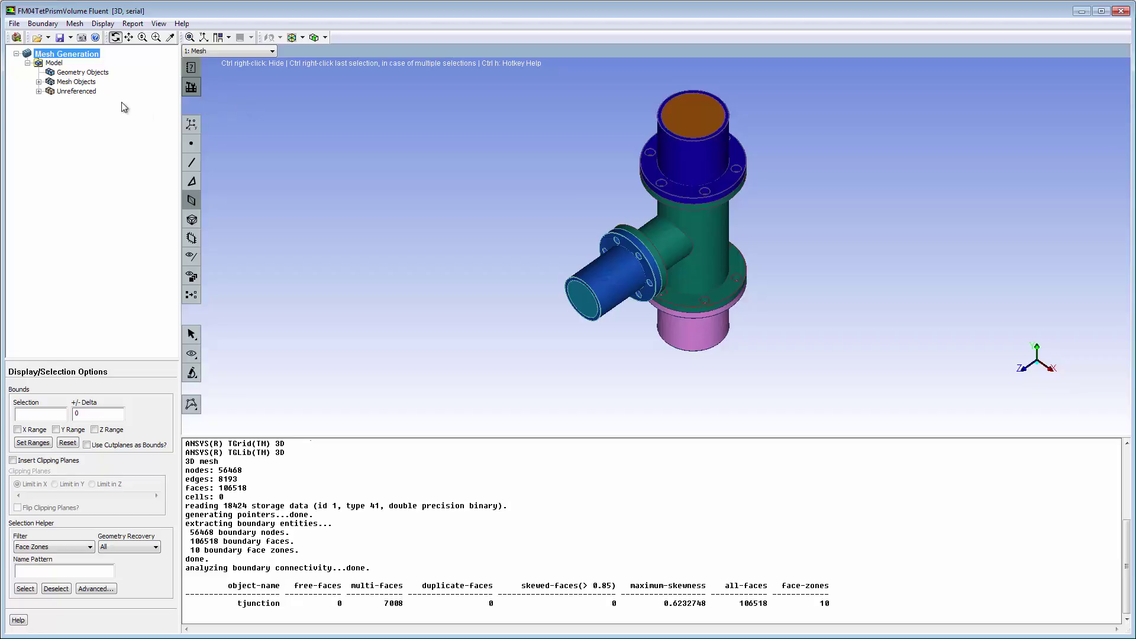
Step: Expand the tjunction mesh object down to its Face Zone Labels and select Volumetric Regions
left_click(38, 82)
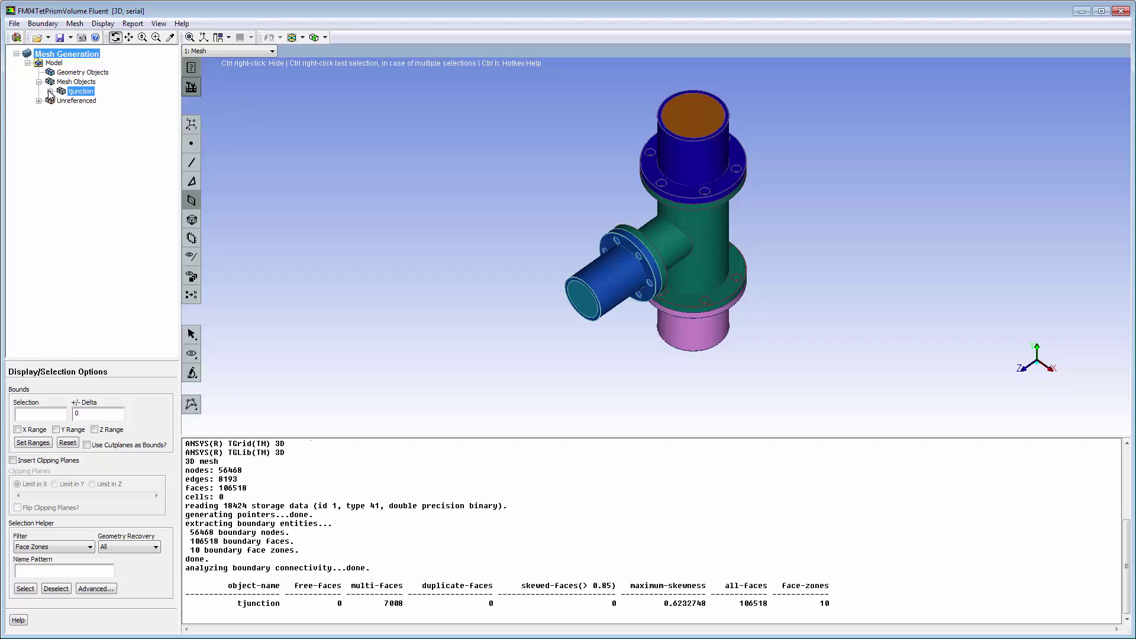
left_click(50, 91)
left_click(62, 101)
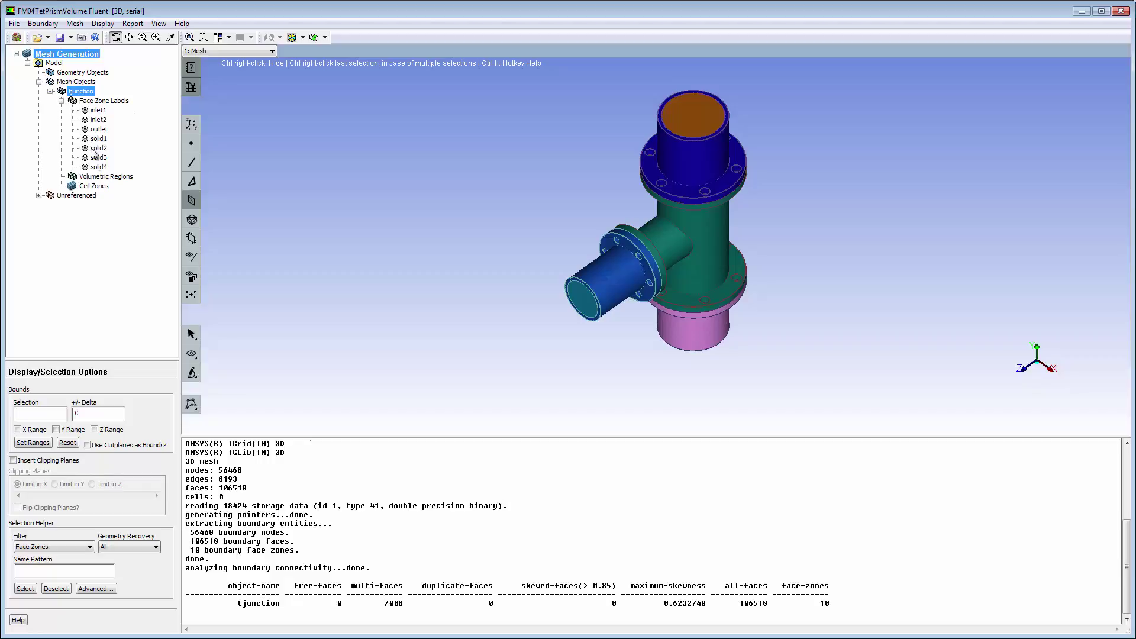
left_click(100, 178)
Step: Compute the tjunction's volumetric regions and expand their list
right_click(100, 178)
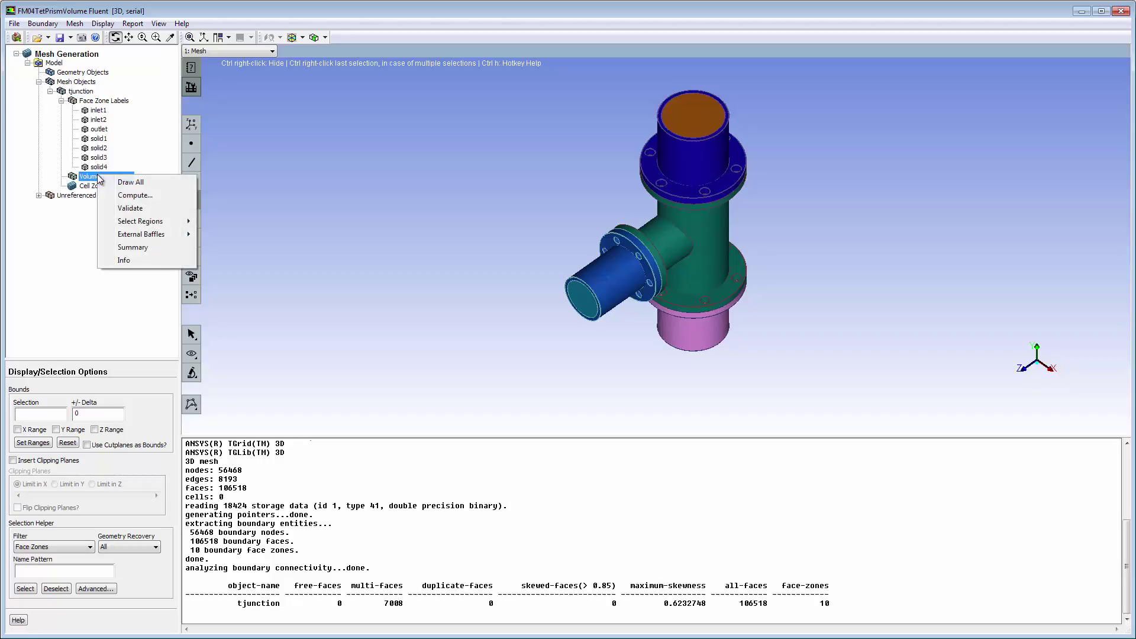
left_click(128, 195)
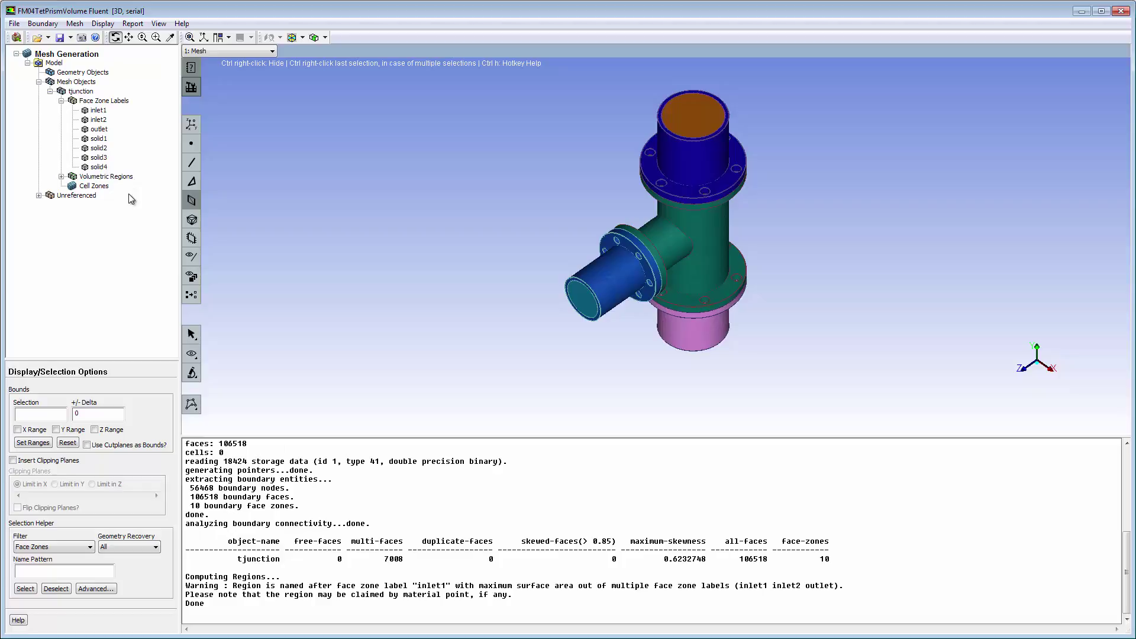
left_click(61, 176)
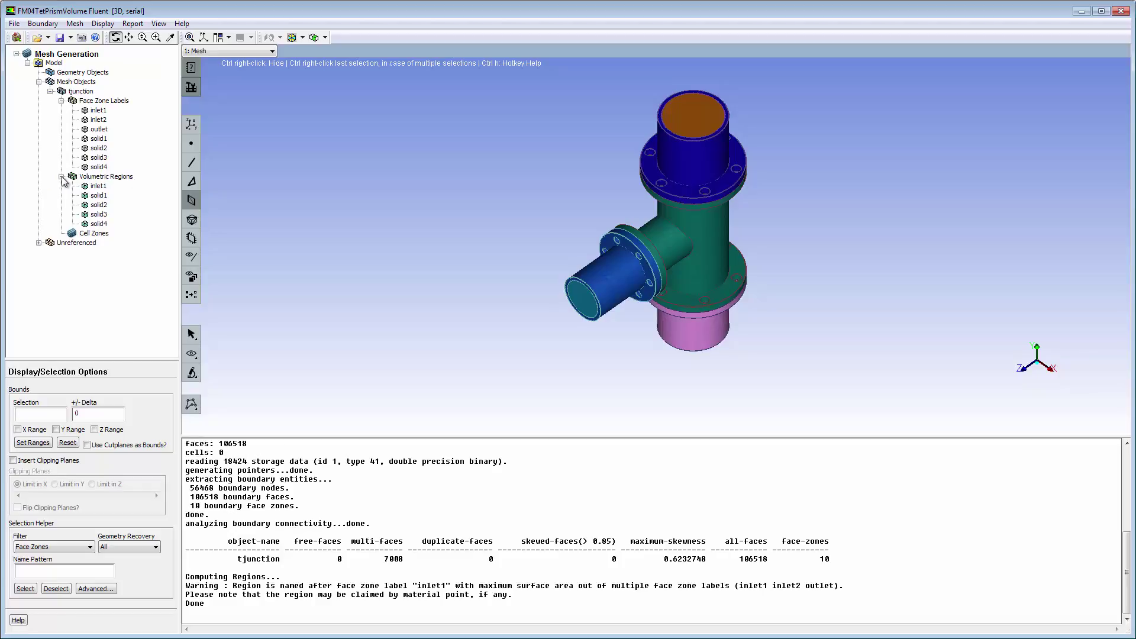
Step: Preview the solid2 and inlet1 regions, then request a volumetric region summary
right_click(98, 205)
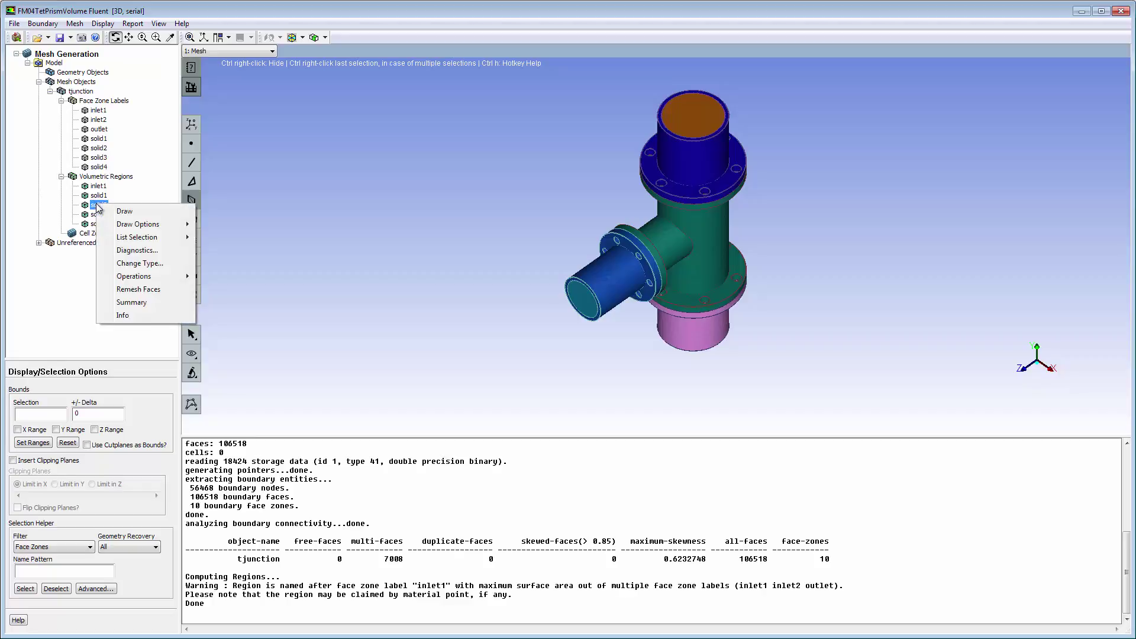
left_click(124, 211)
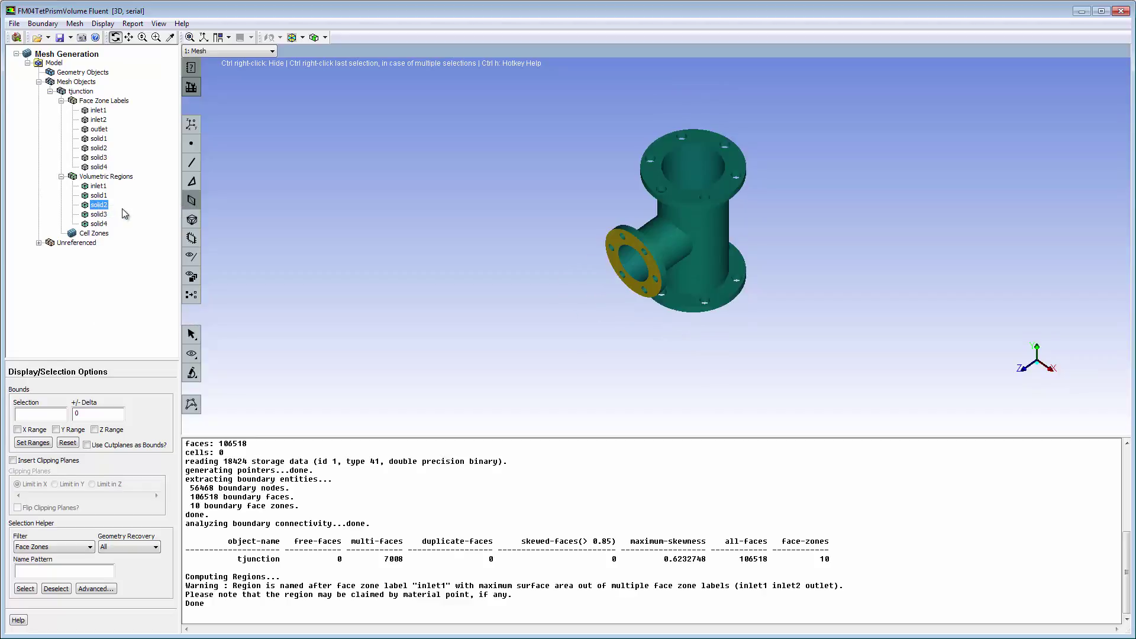
right_click(97, 186)
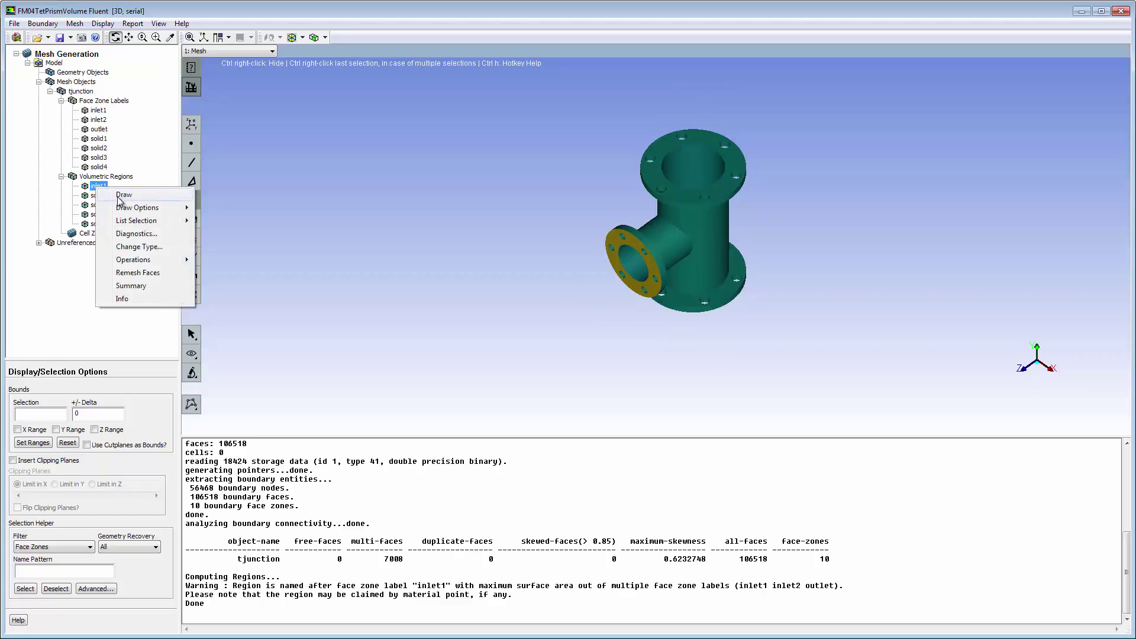
mouse_move(136, 207)
left_click(217, 208)
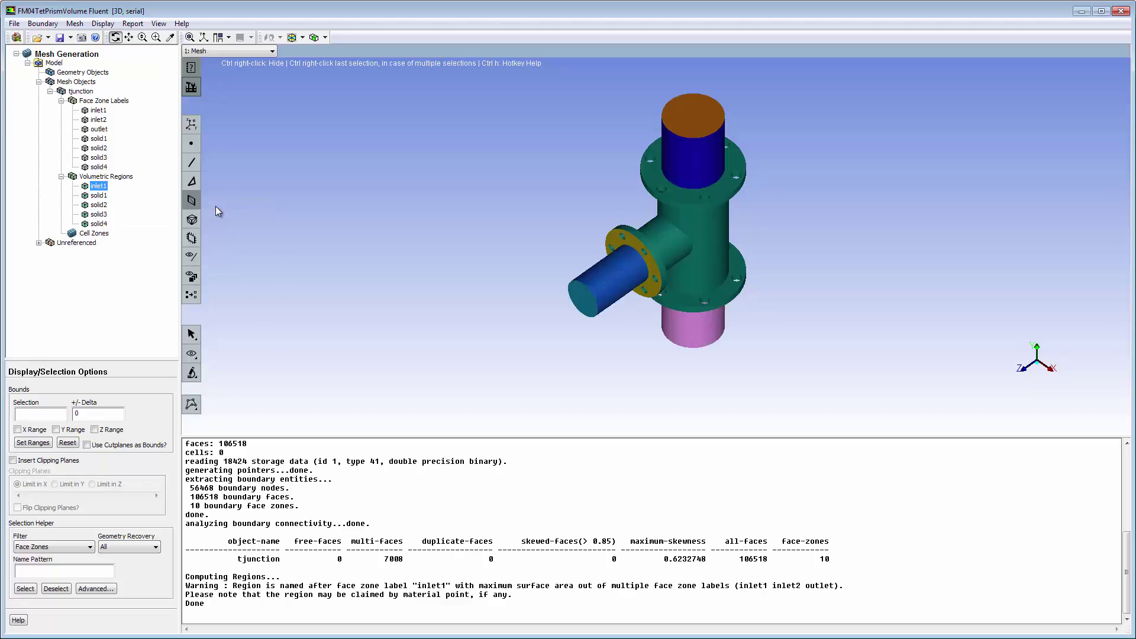
right_click(110, 177)
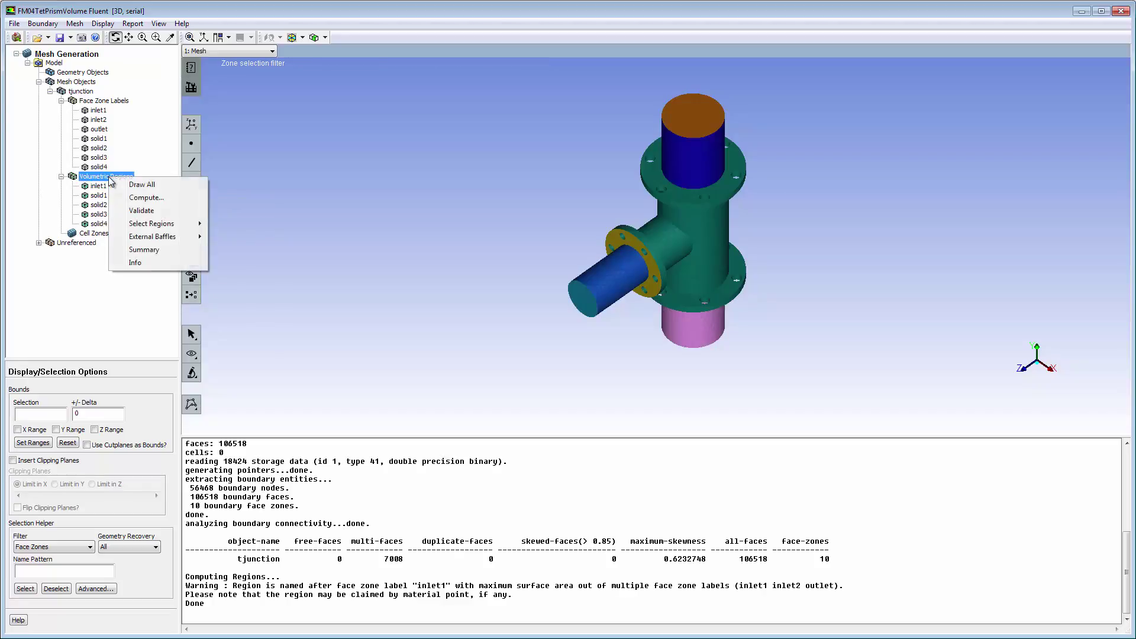
Step: Print the region summary table and rename the inlet1 region to fluid
left_click(134, 261)
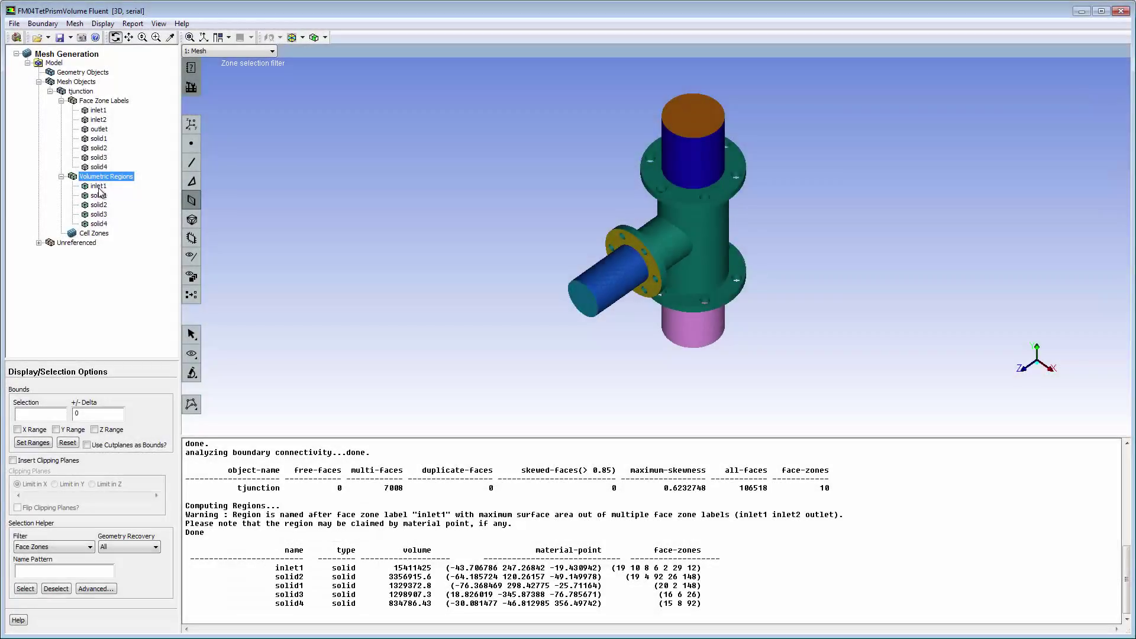
right_click(98, 186)
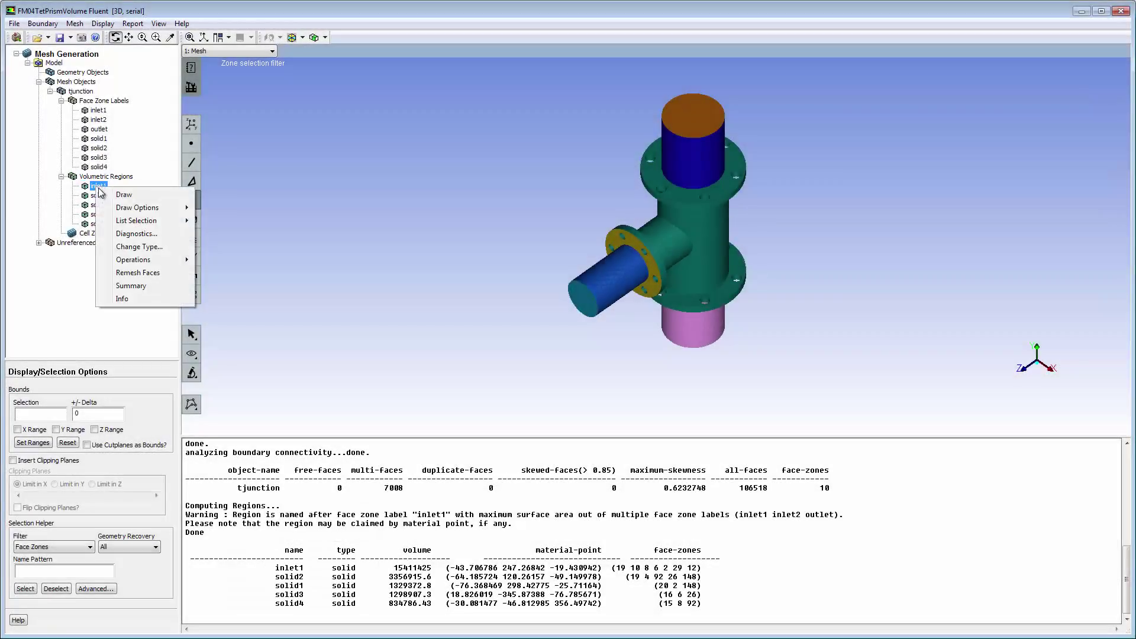
mouse_move(133, 260)
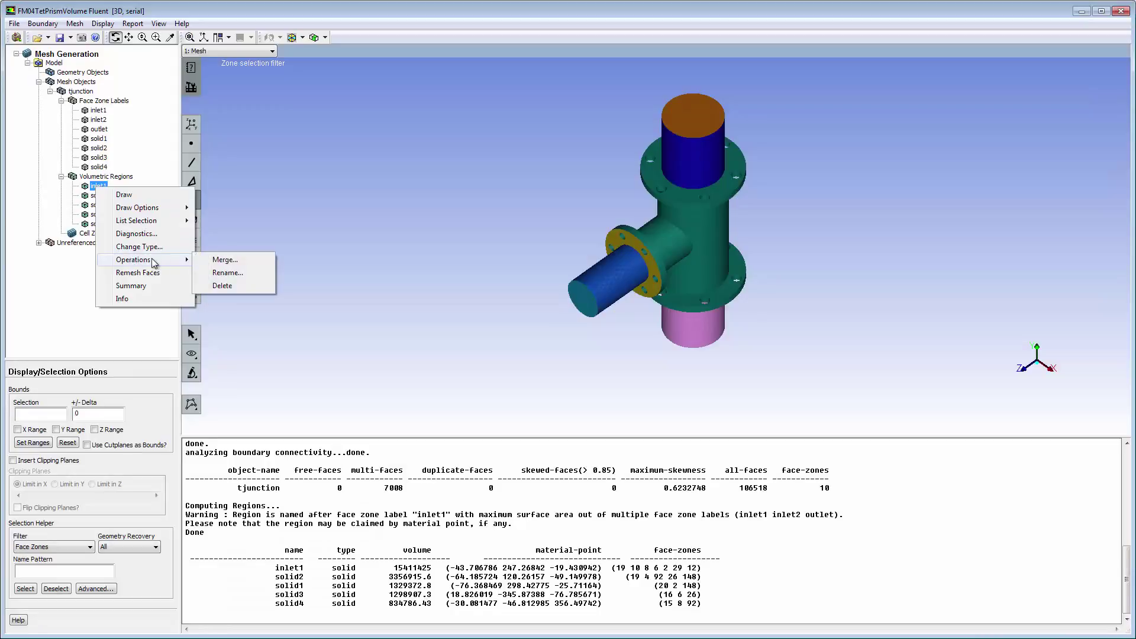
left_click(227, 273)
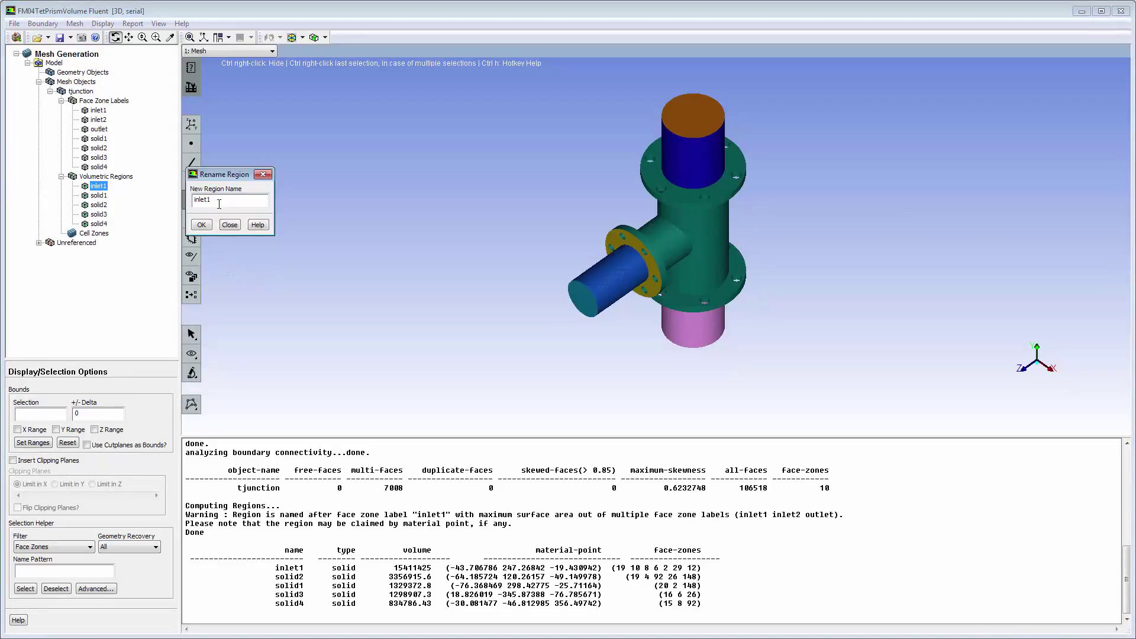
type("fluid")
left_click(201, 225)
Step: Change the fluid region's type from solid to fluid
right_click(96, 191)
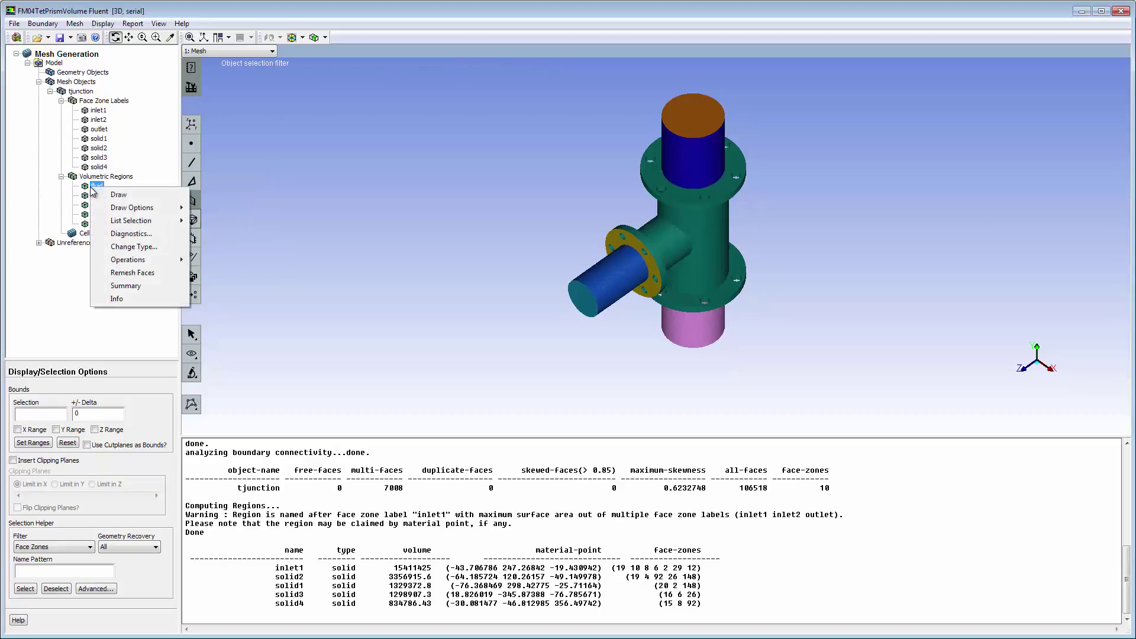
left_click(142, 246)
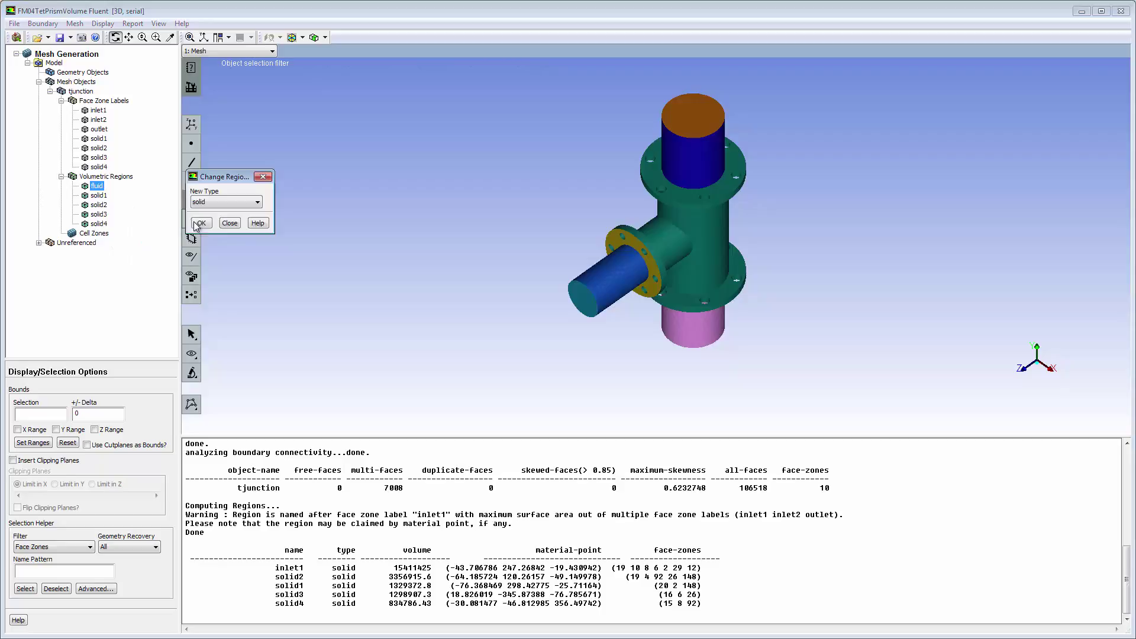
left_click(258, 202)
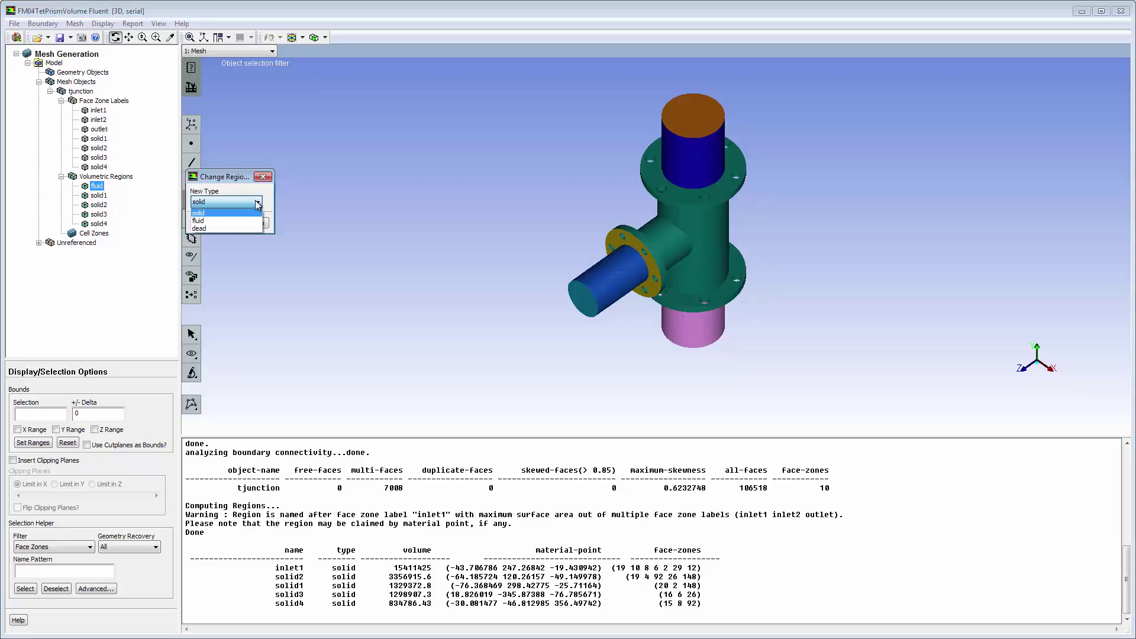
left_click(208, 220)
left_click(206, 223)
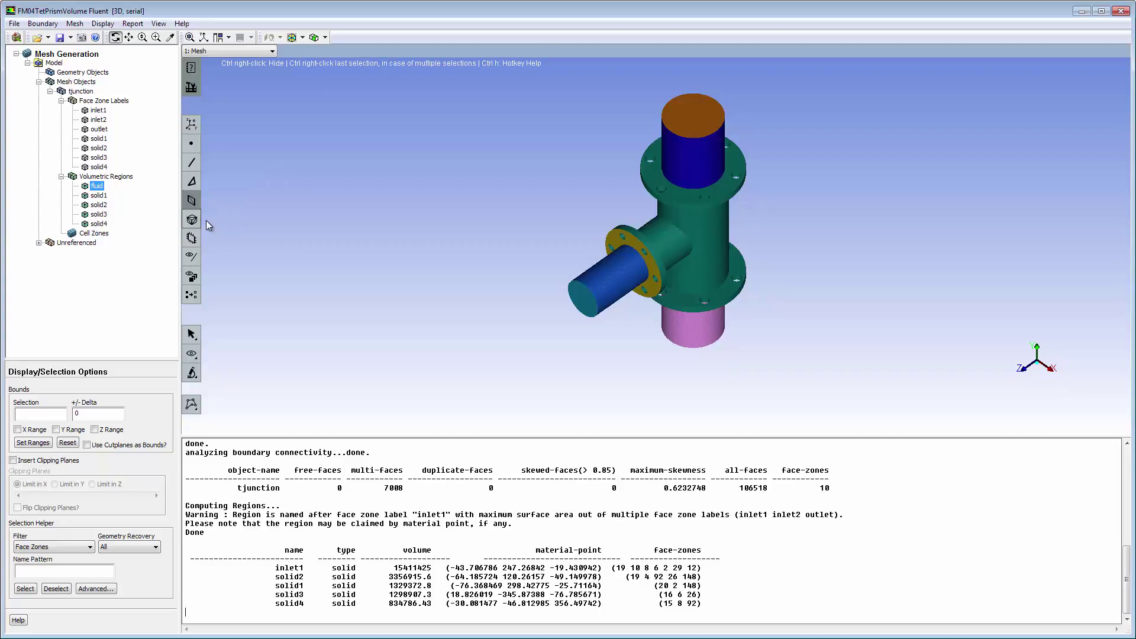
Step: Open Diagnostic Tools for the fluid region, draw its boundary zones and choose the Steps check
right_click(99, 188)
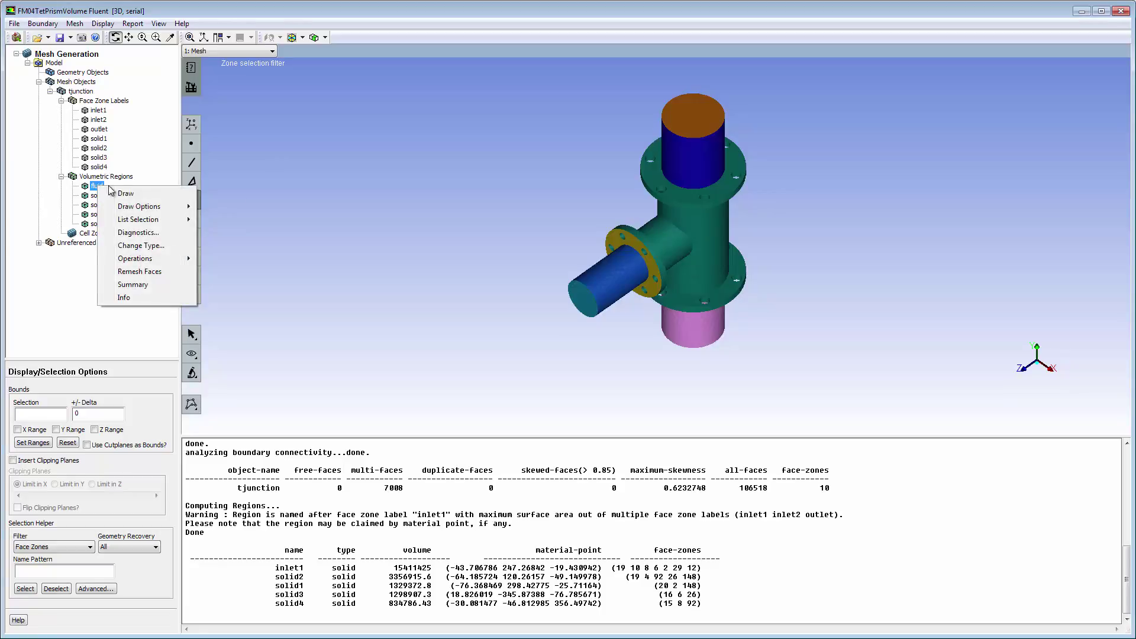
left_click(140, 232)
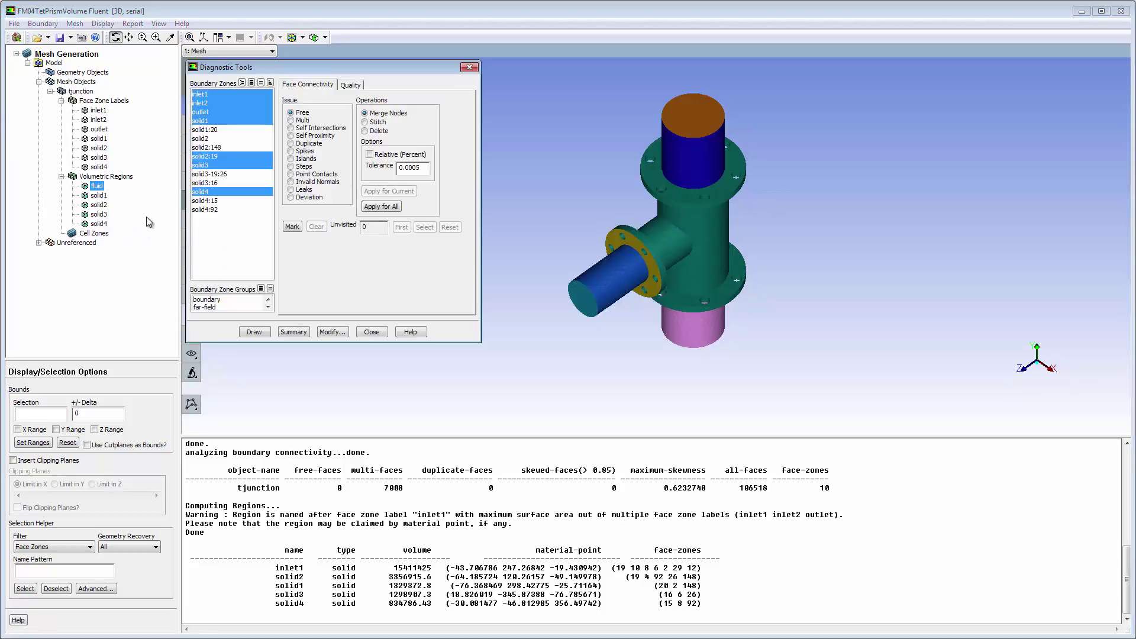
left_click(254, 331)
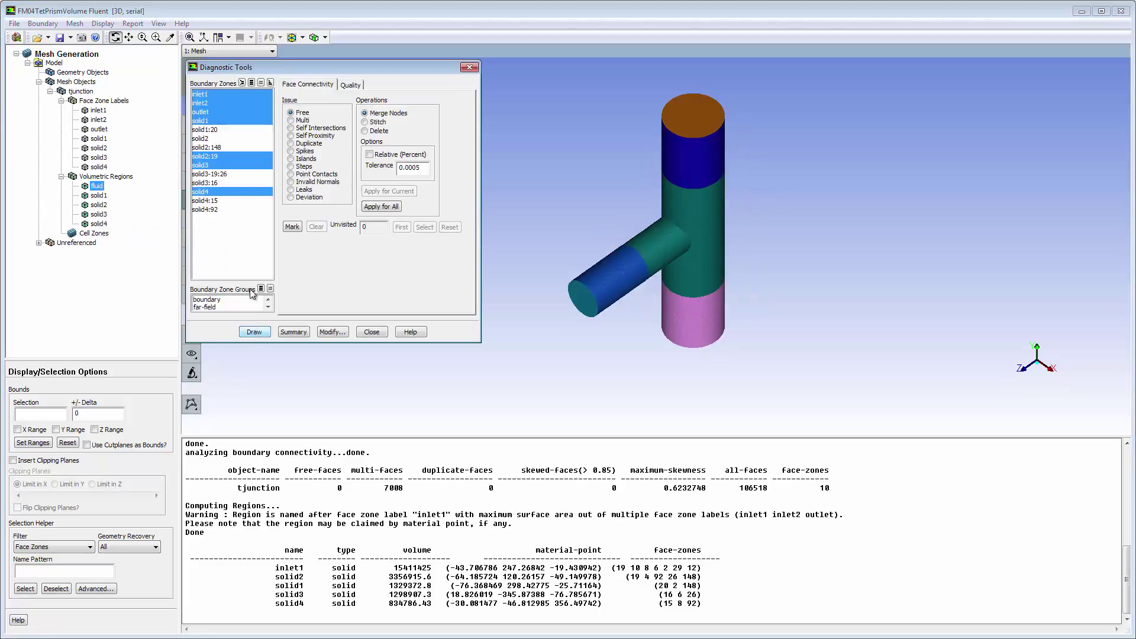
left_click(290, 168)
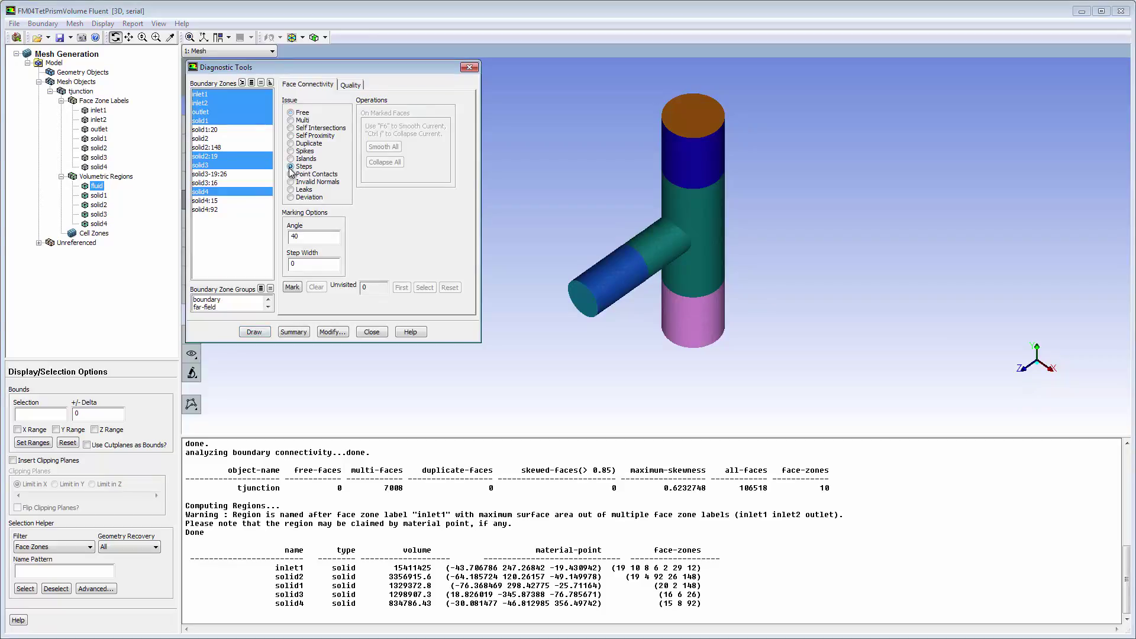
Step: Mark and collapse the 442 step faces, clear the marks, redraw the zones and close
left_click(292, 288)
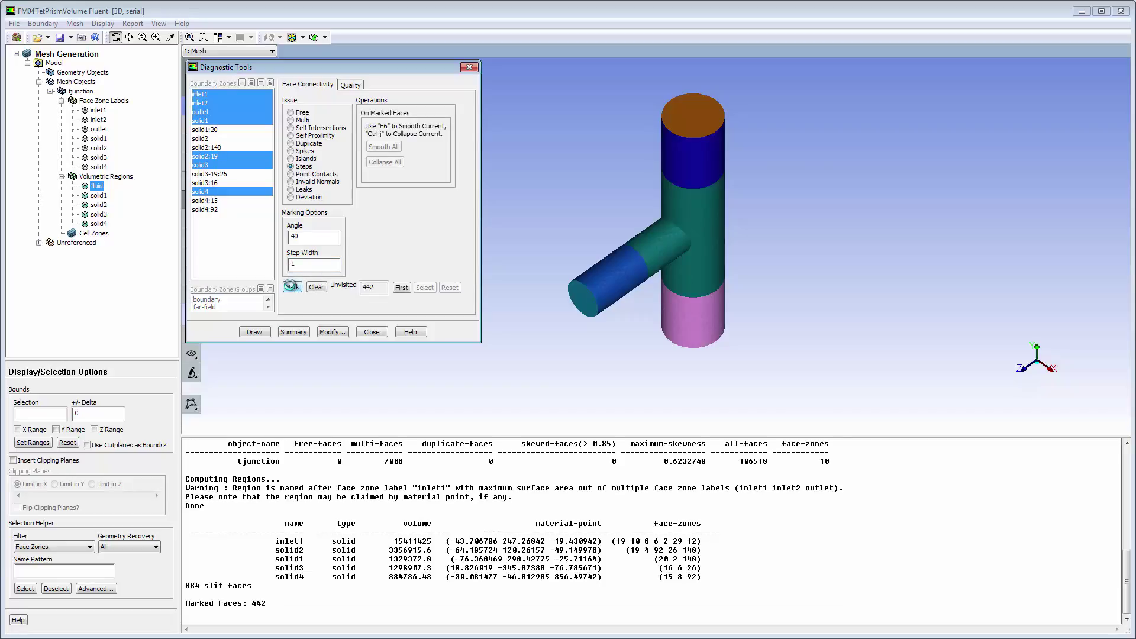
left_click(402, 288)
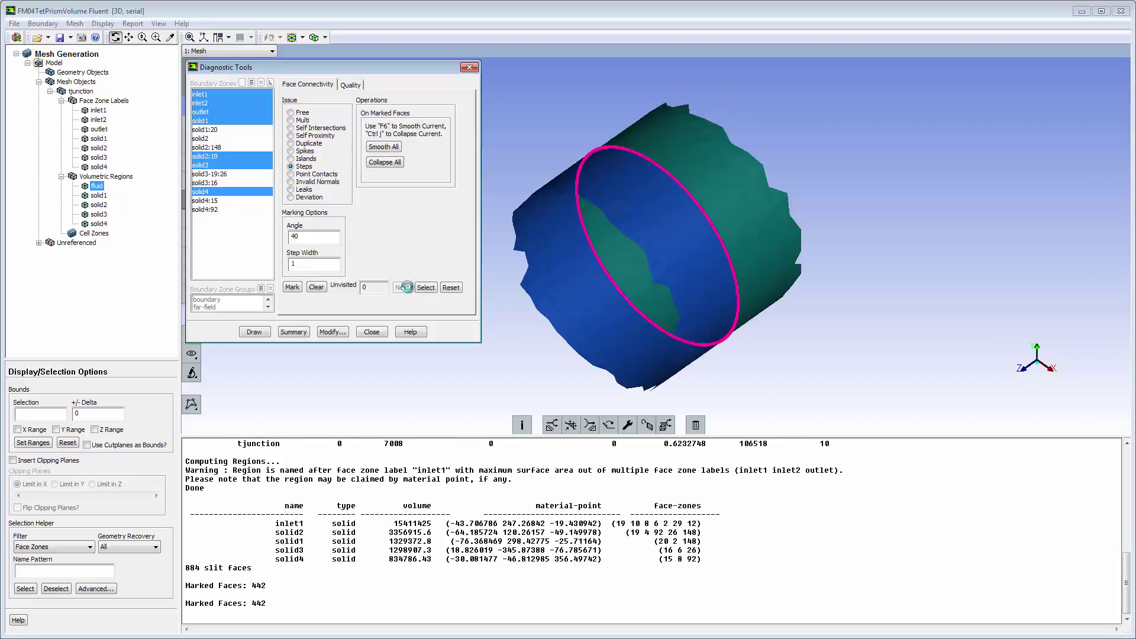
left_click(384, 164)
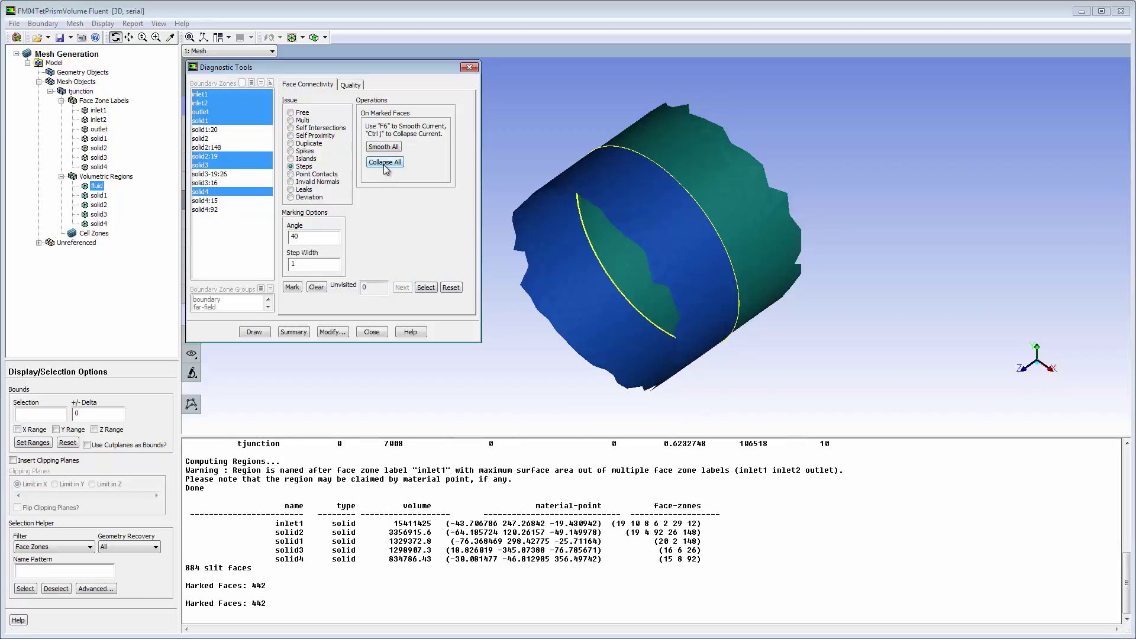
left_click(322, 289)
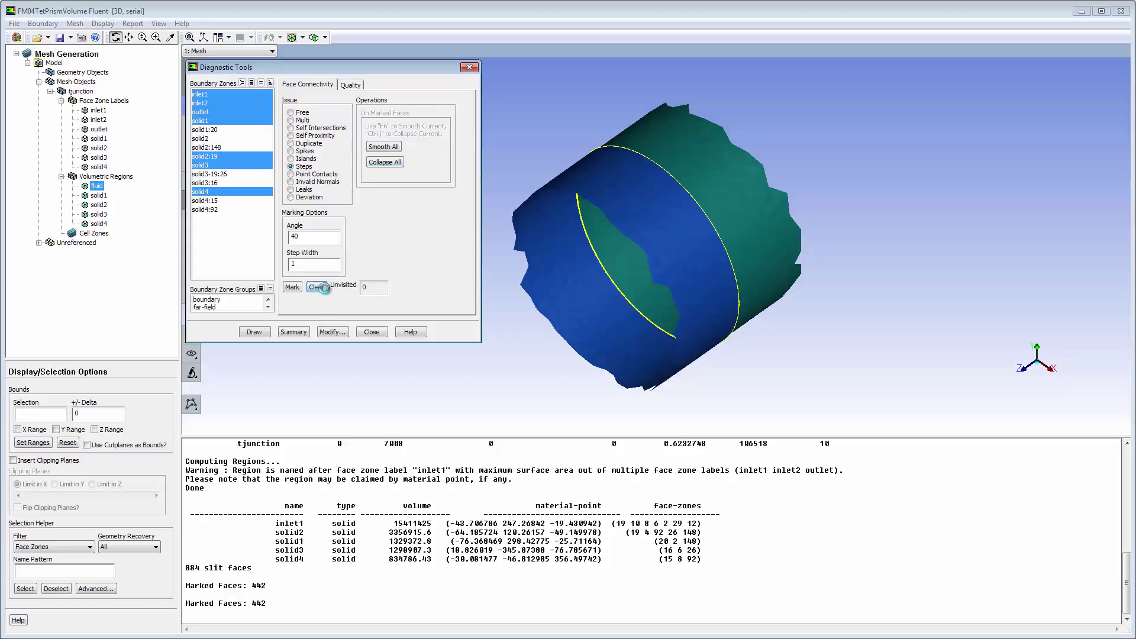
left_click(253, 331)
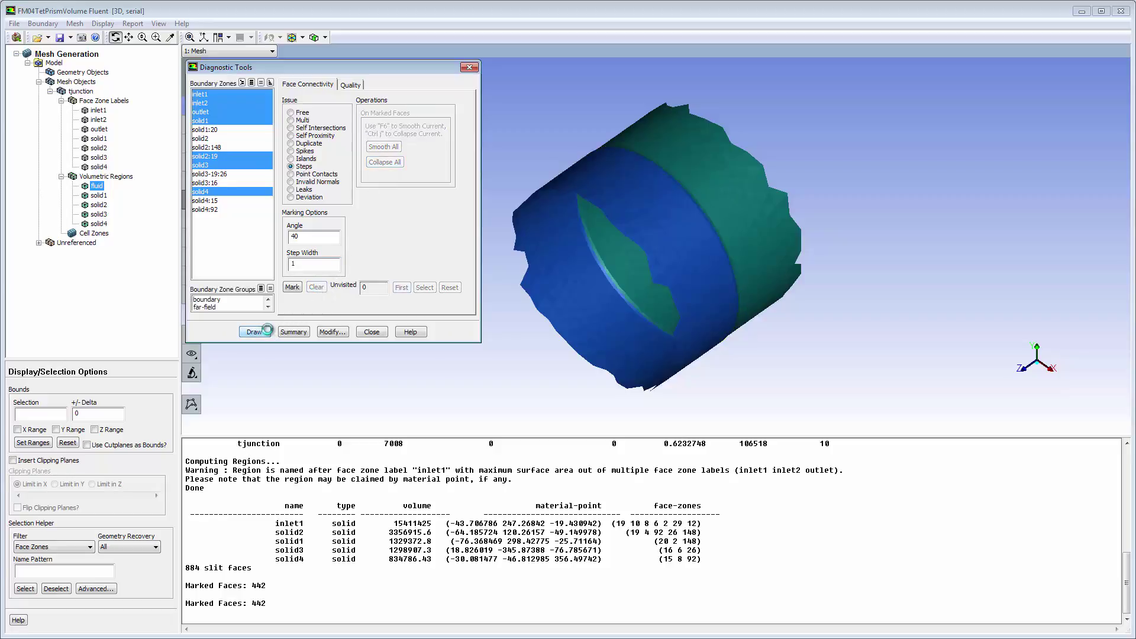
left_click(371, 332)
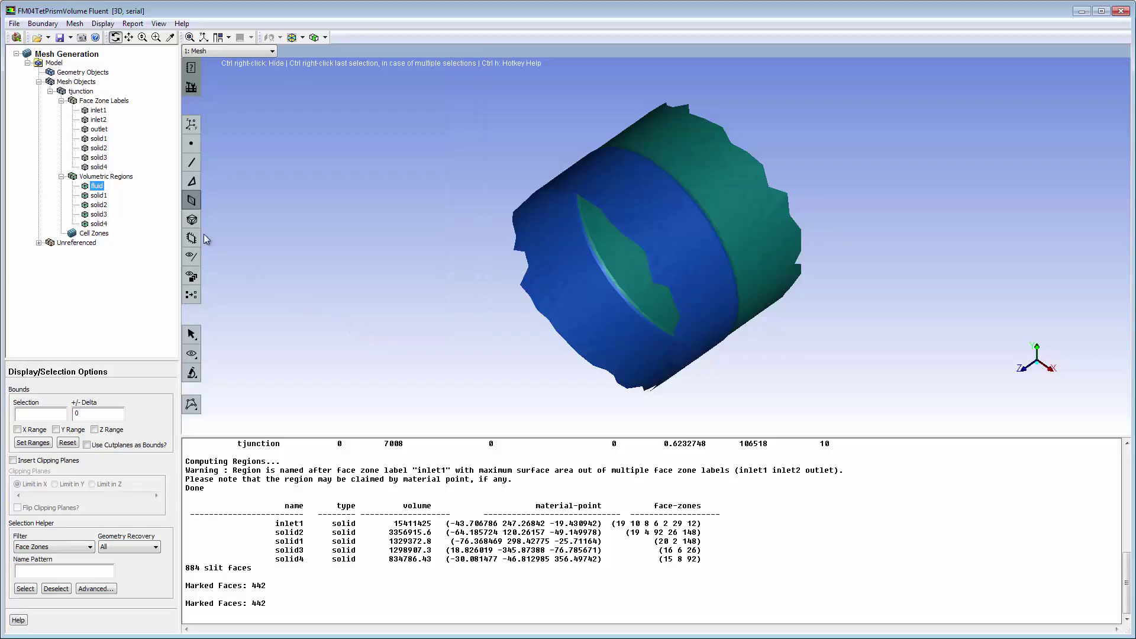
Step: Print the volumetric regions summary again
right_click(122, 180)
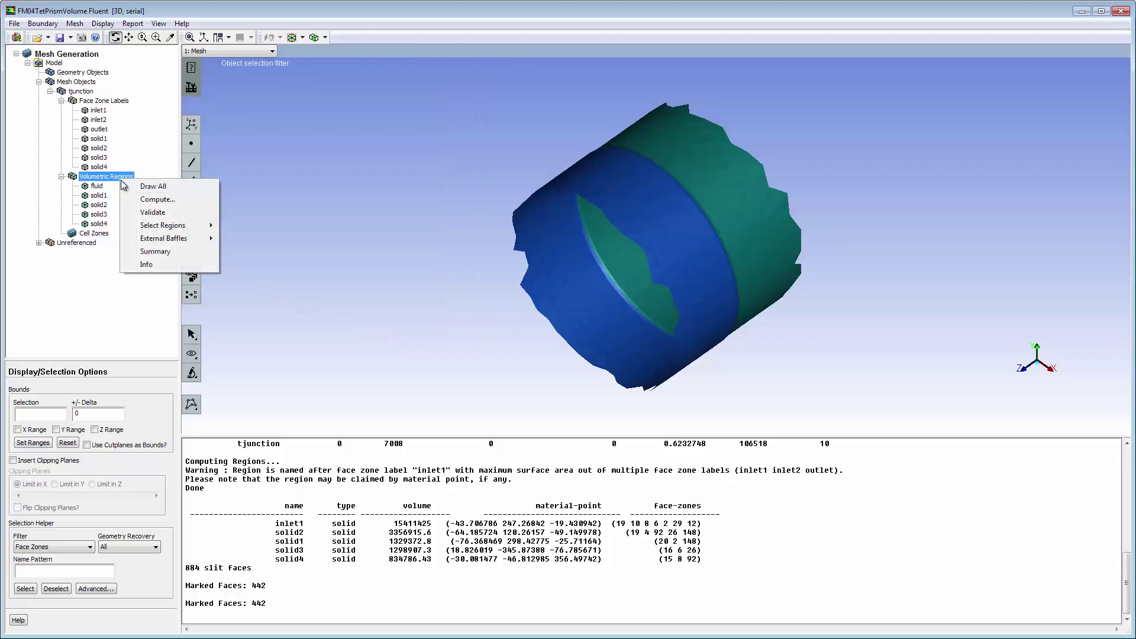
left_click(149, 251)
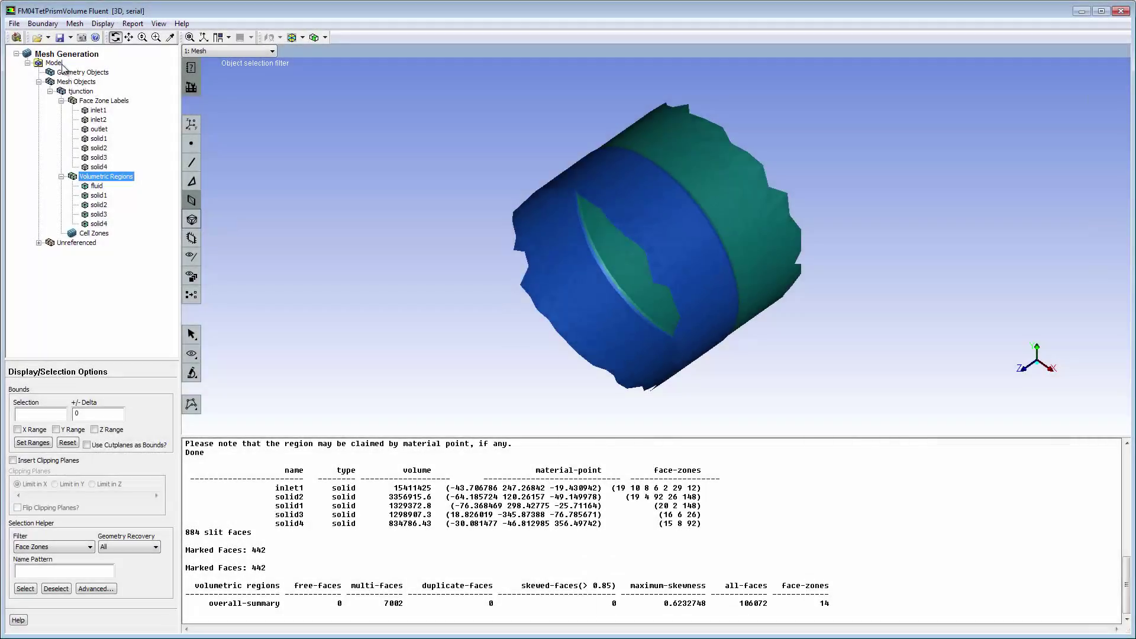
right_click(59, 64)
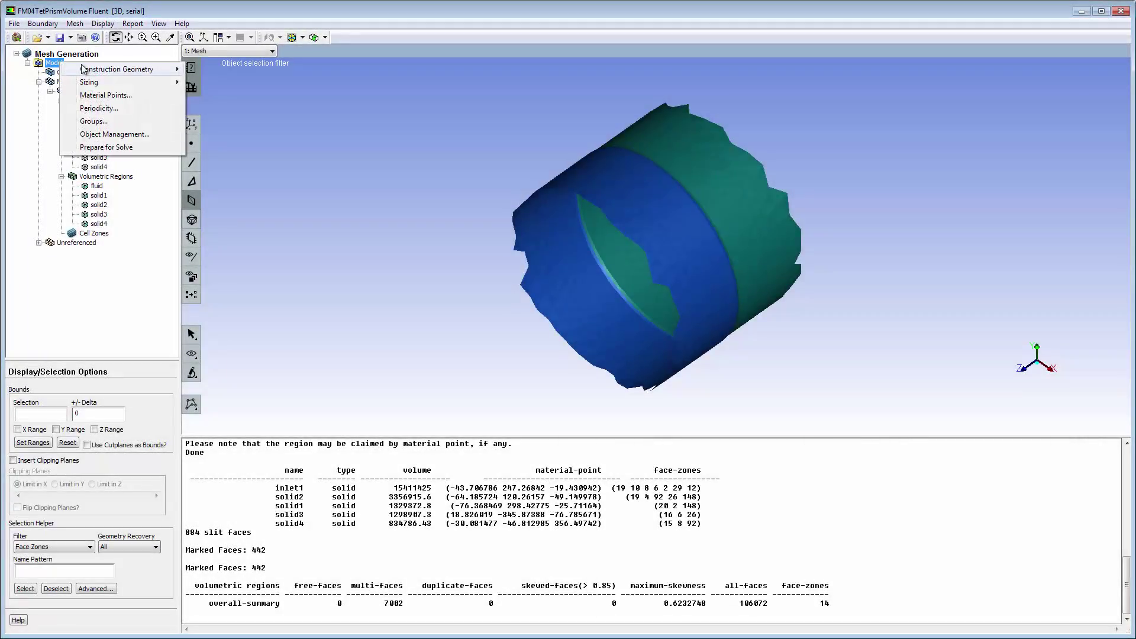
mouse_move(95, 82)
left_click(217, 82)
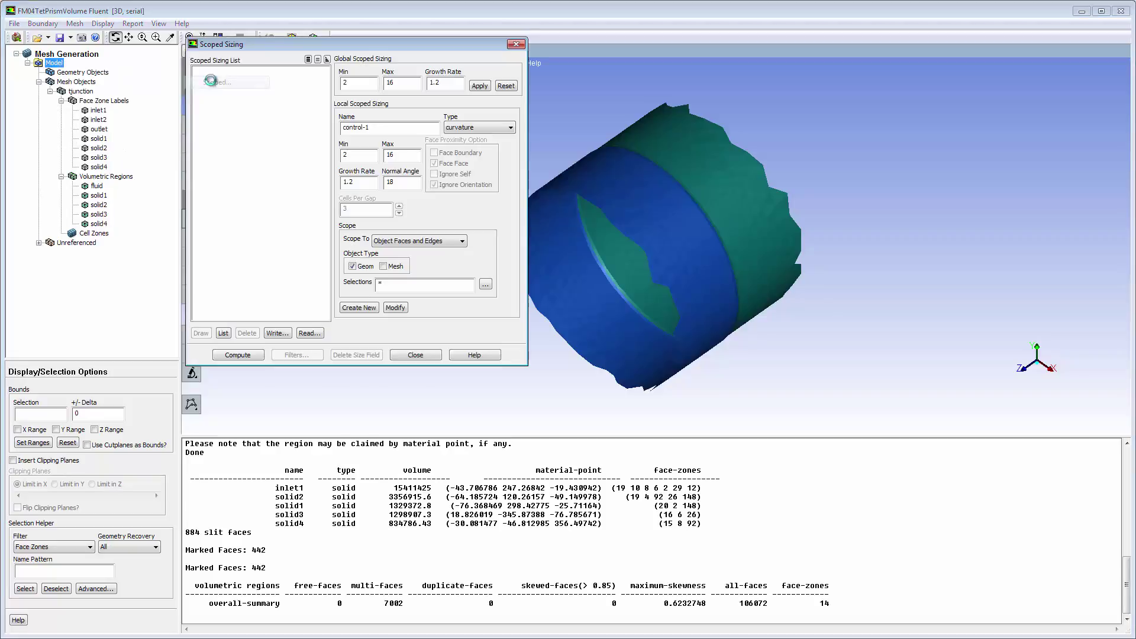
Step: Create curvature control-1 with max size 8 and normal angle 15, then compute the size field
double_click(408, 86)
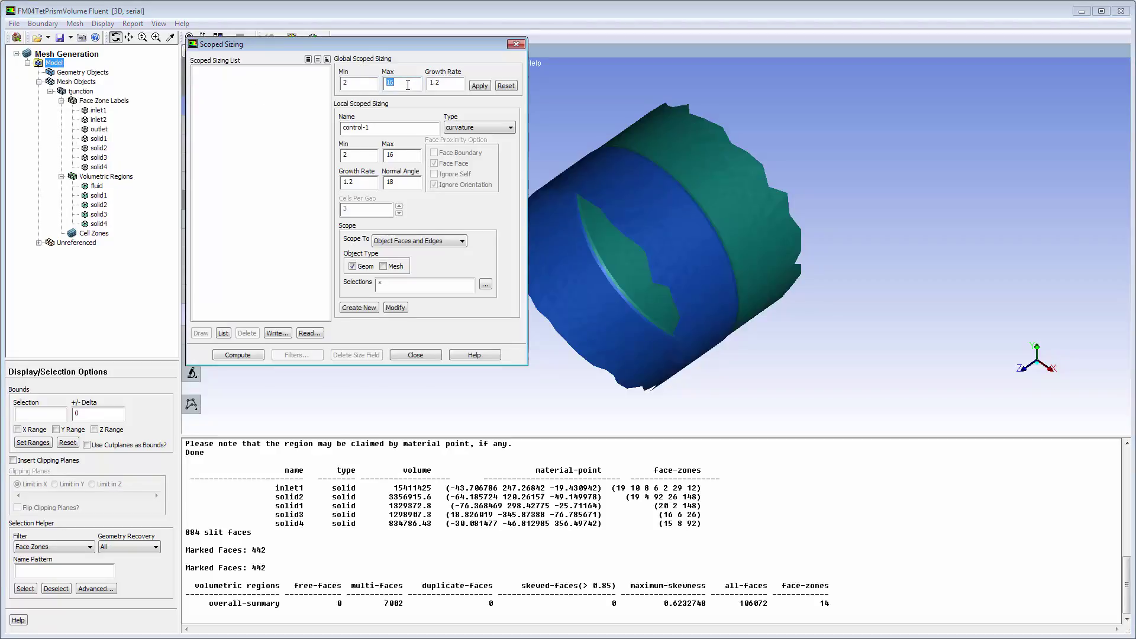
left_click(479, 85)
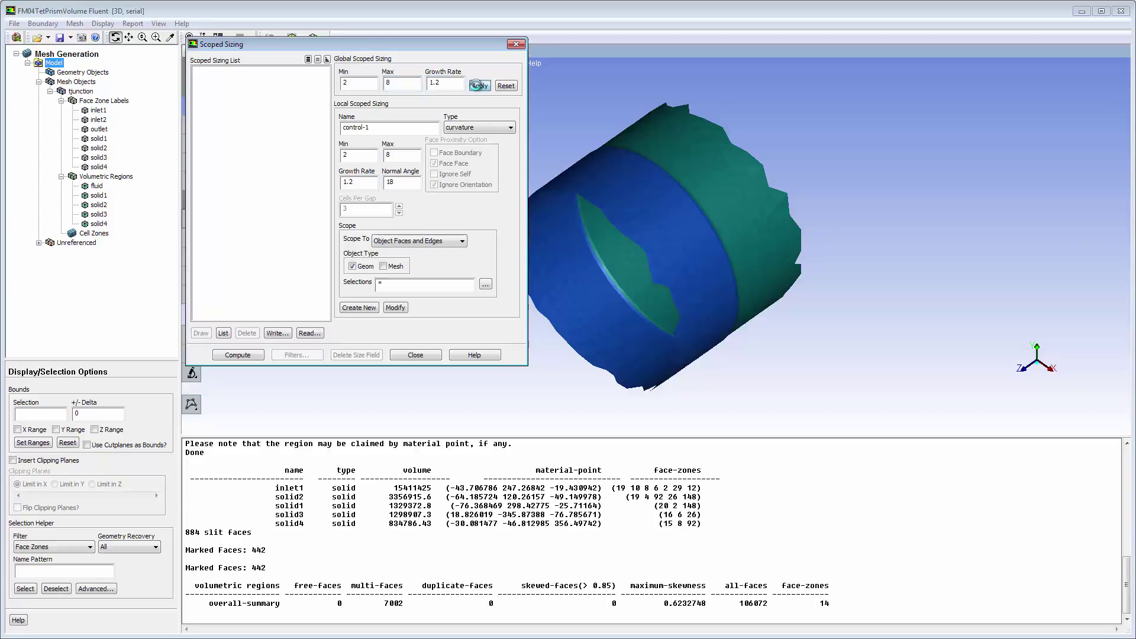
left_click(404, 180)
type("15")
left_click(383, 266)
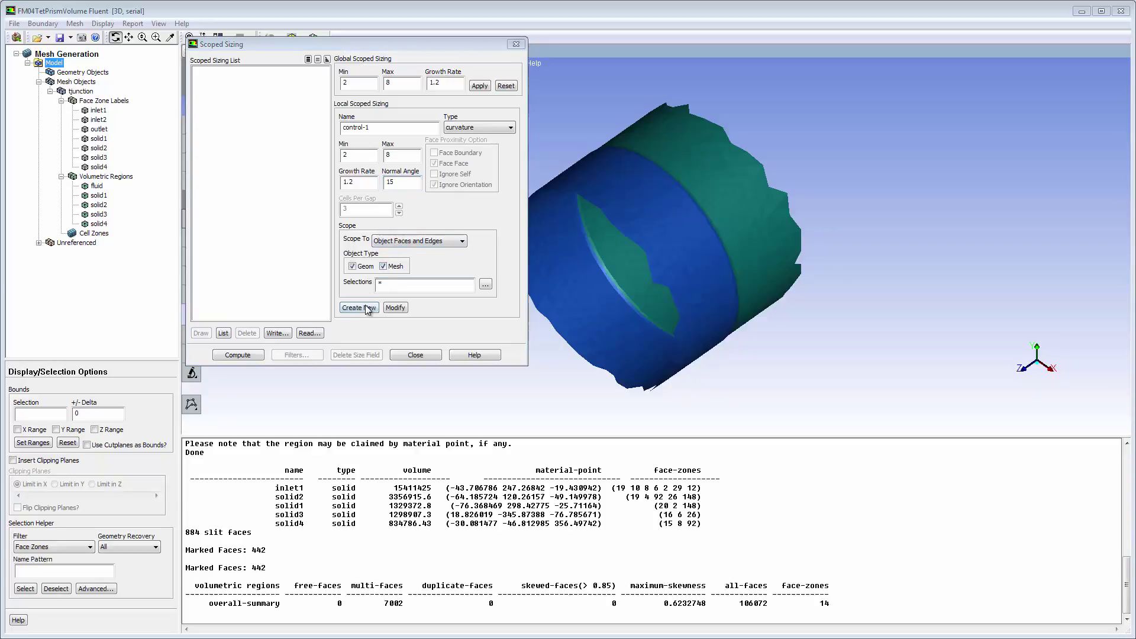
left_click(364, 307)
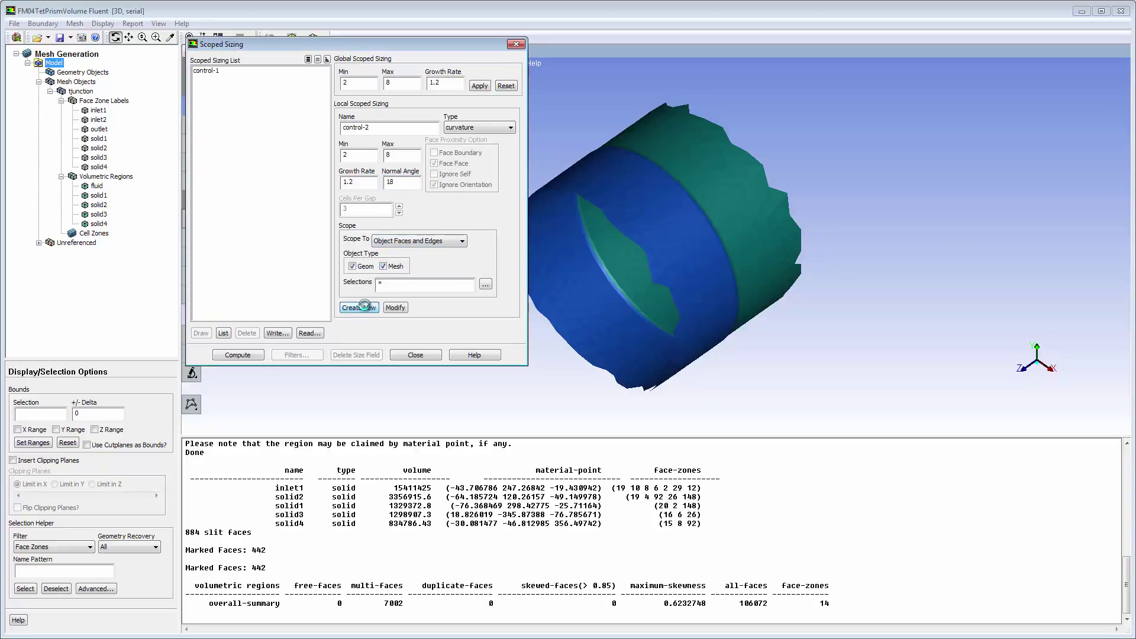
left_click(245, 355)
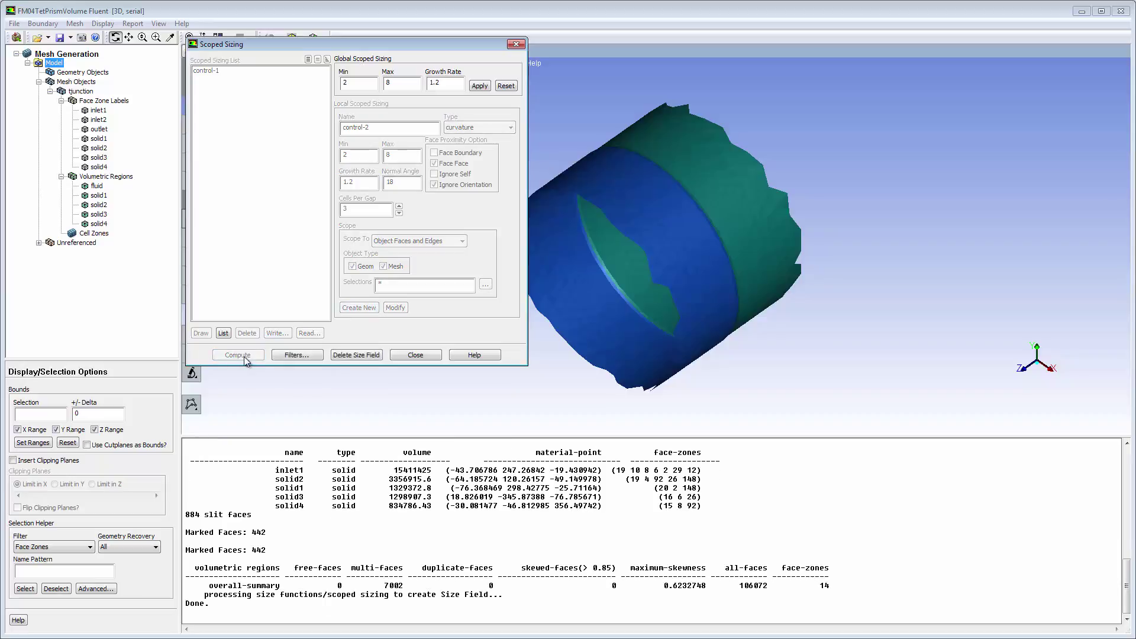
Step: Clear the X, Y and Z bounds and draw the whole tjunction with all hidden zones shown
left_click(404, 356)
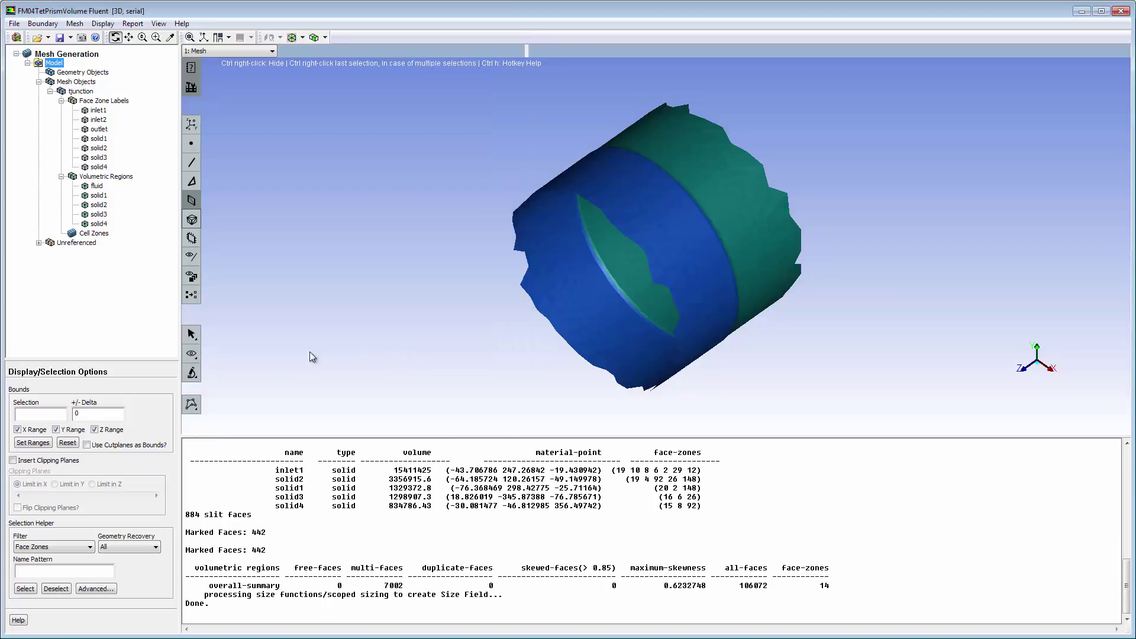
left_click(191, 373)
left_click(68, 444)
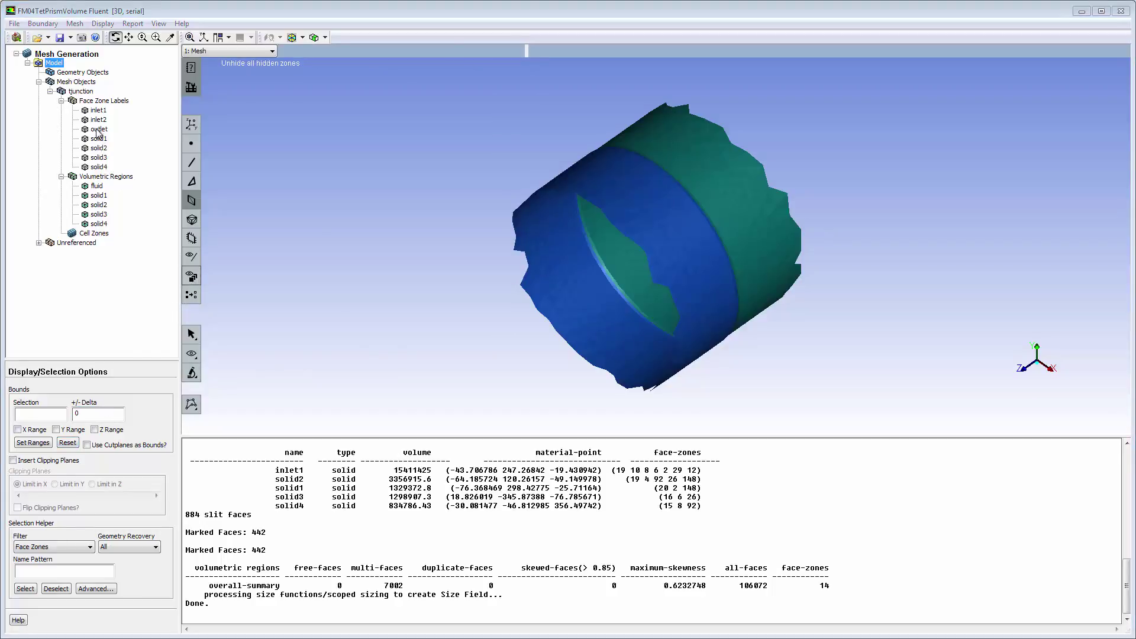
right_click(86, 93)
left_click(112, 99)
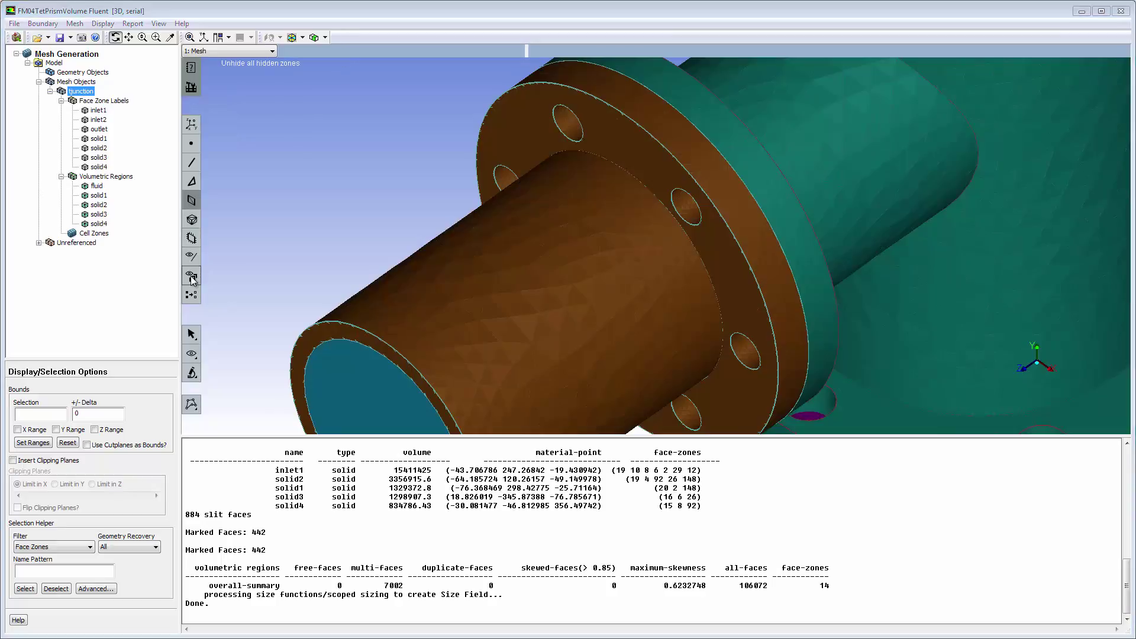
left_click(192, 277)
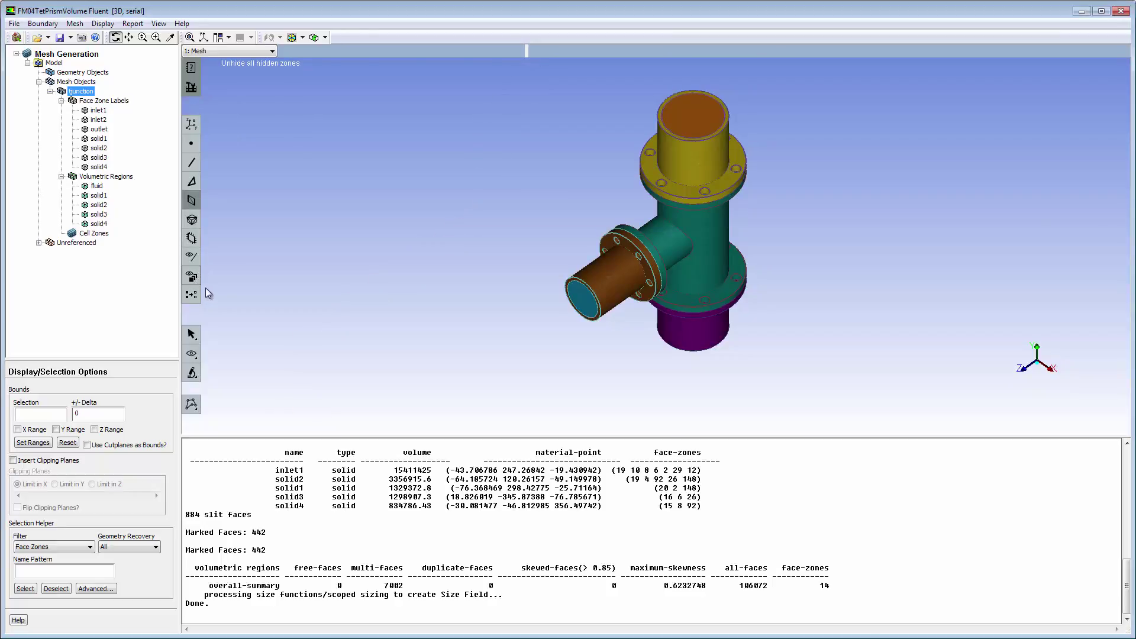
Step: Select all visible face zones and remesh them using the size-field sizing
left_click(194, 335)
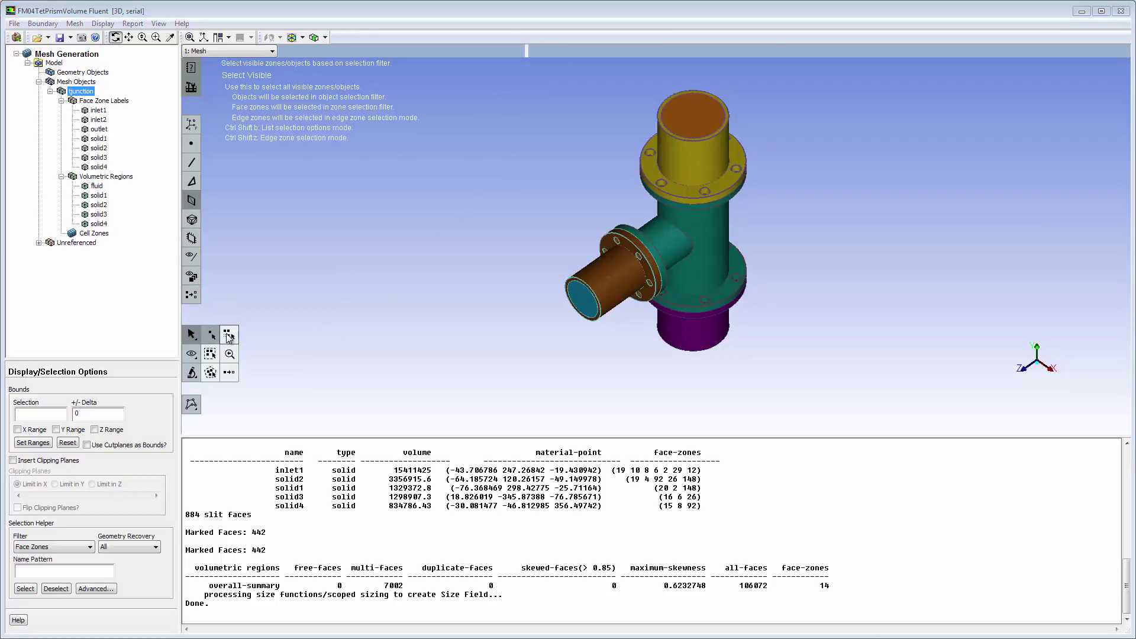
left_click(229, 336)
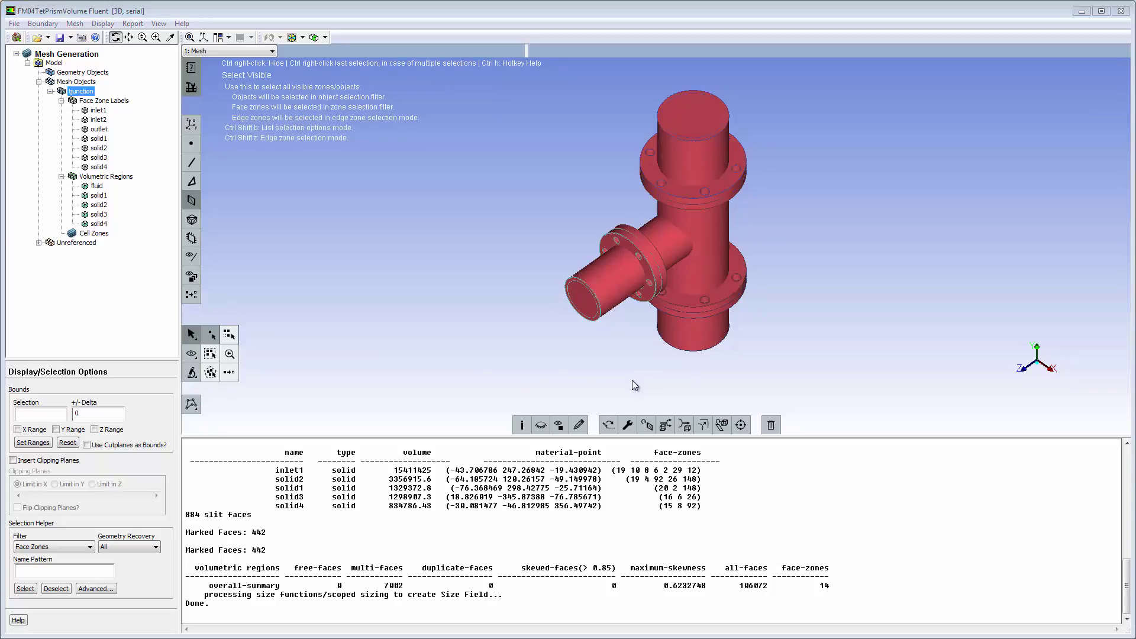
left_click(647, 424)
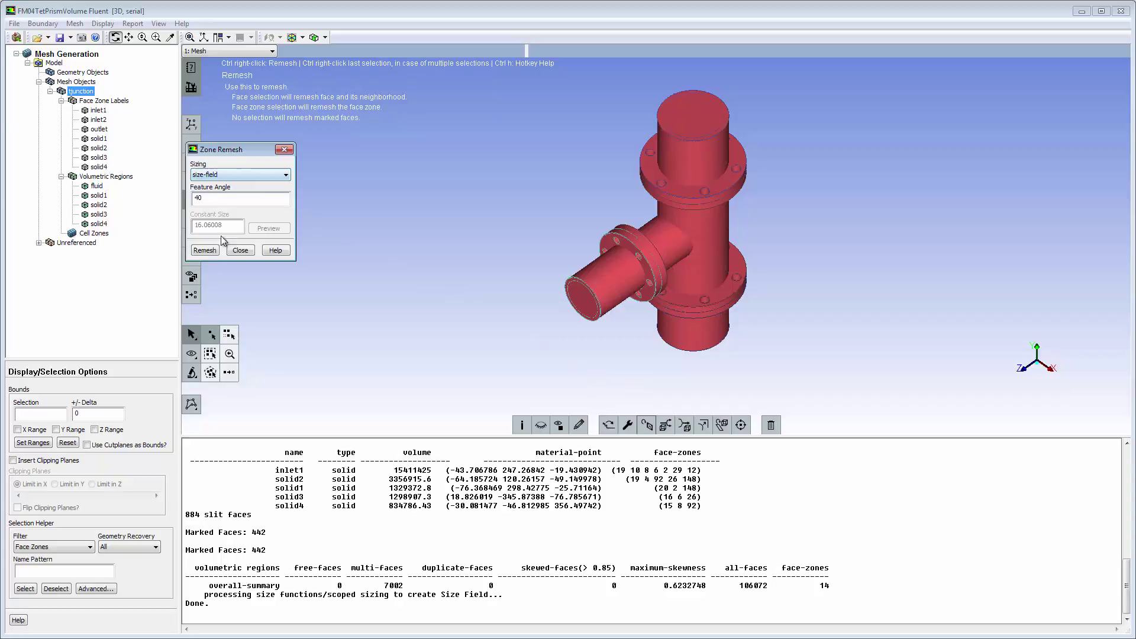
left_click(212, 250)
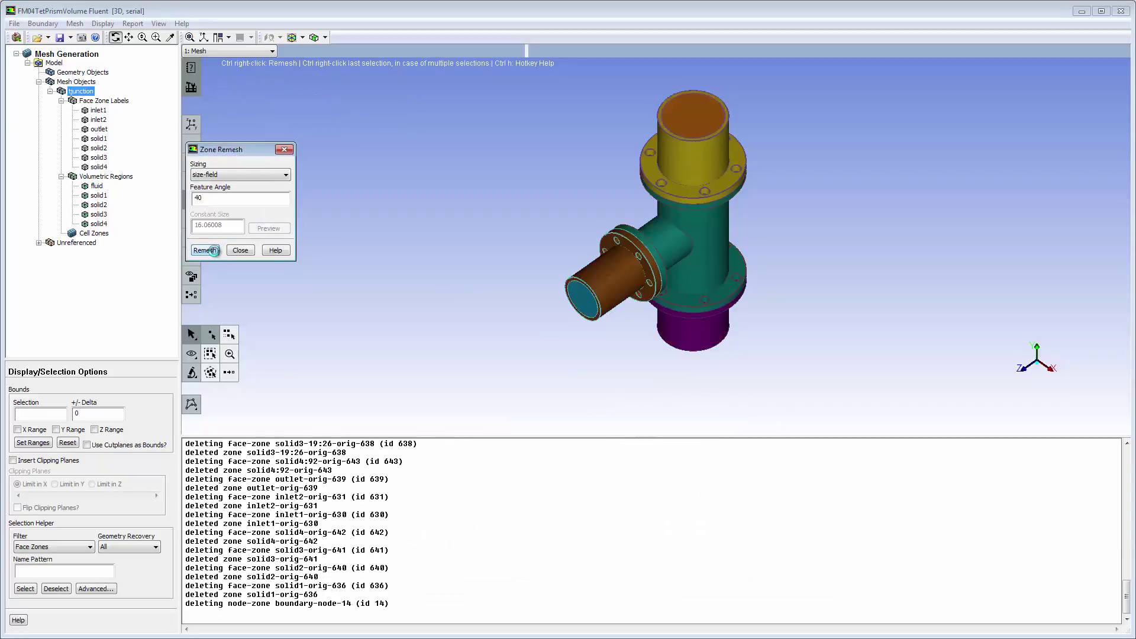
left_click(239, 250)
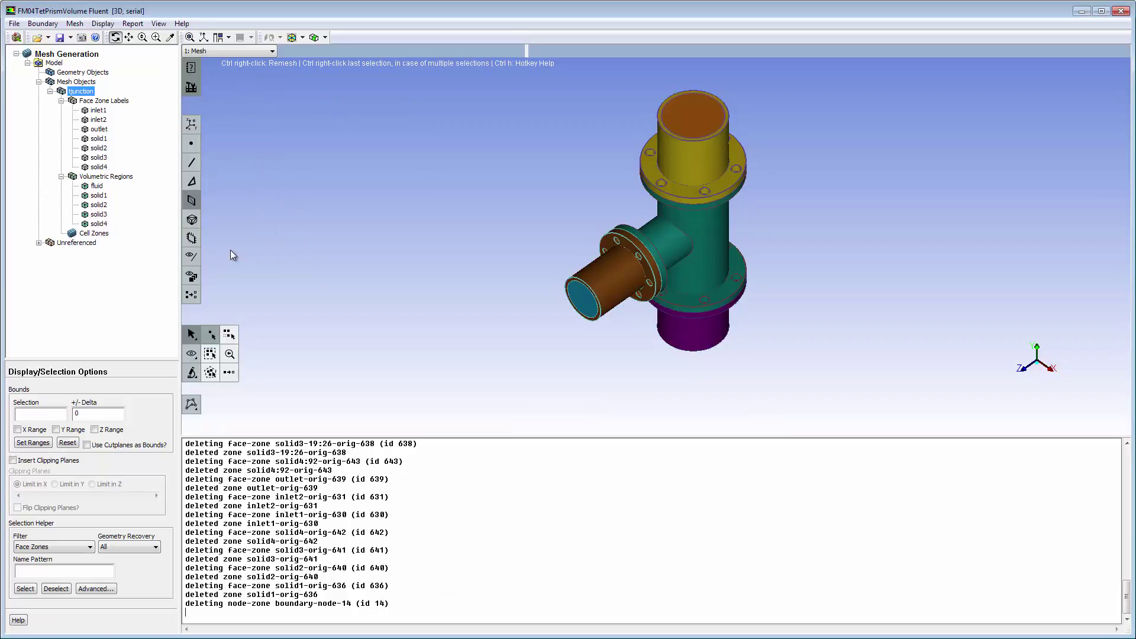
Step: Print the region summary showing 3804 multi-faces and draw size-field contours
right_click(120, 181)
left_click(147, 249)
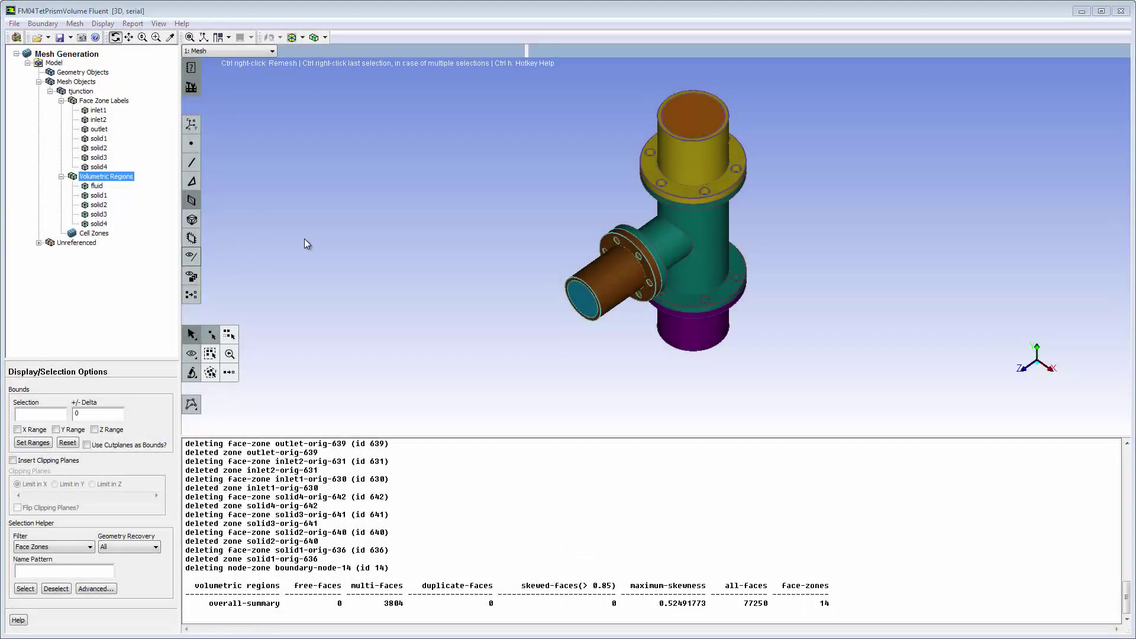
key("ctrl+m")
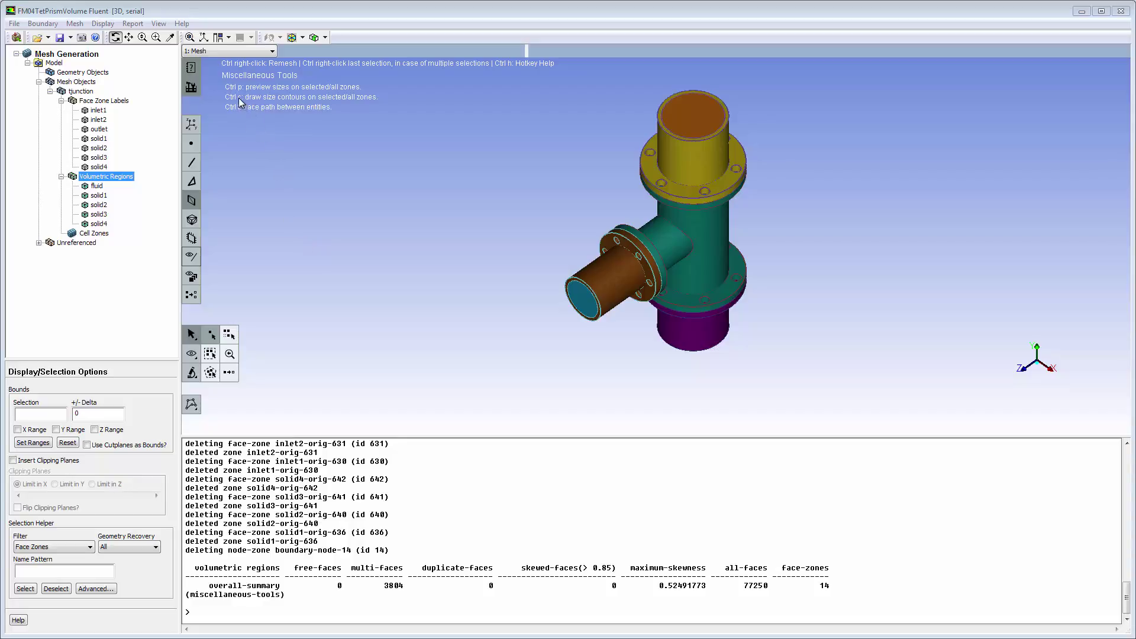
key("ctrl+c")
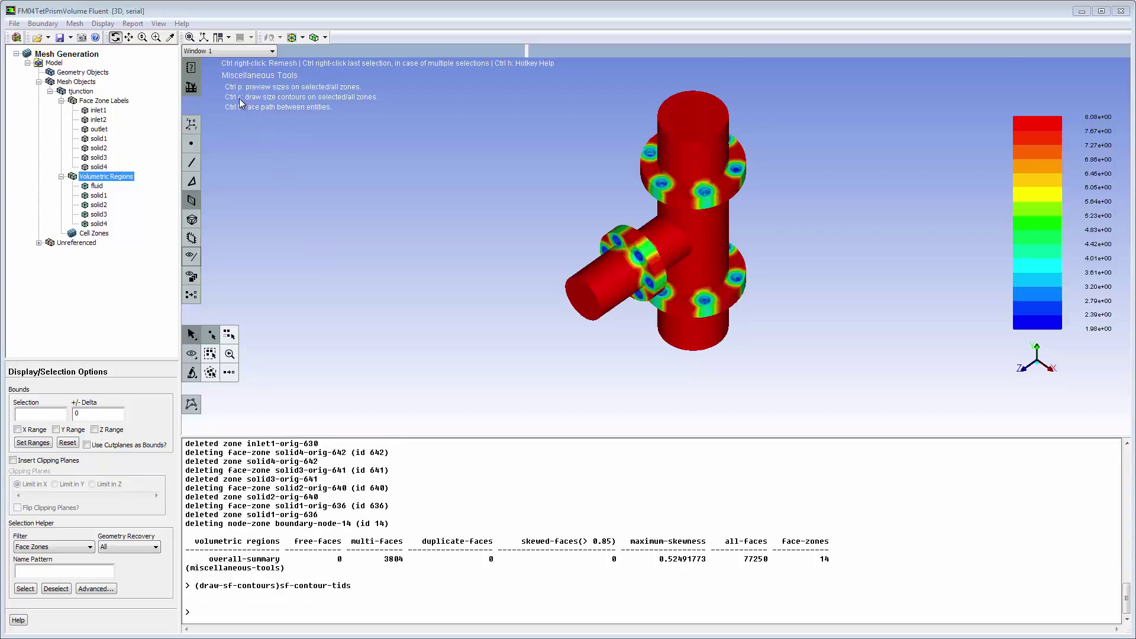
Step: Inspect the contours through a rotated clipping plane, then remove the clip and contour colouring
left_click(13, 460)
left_click_drag(601, 302, 848, 327)
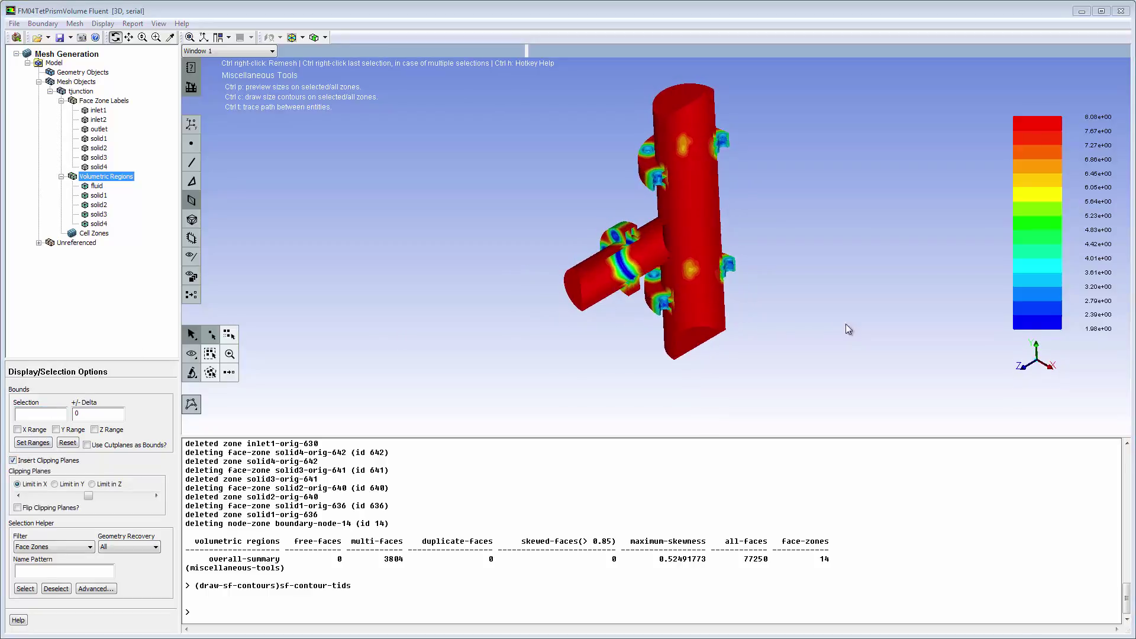
left_click(13, 460)
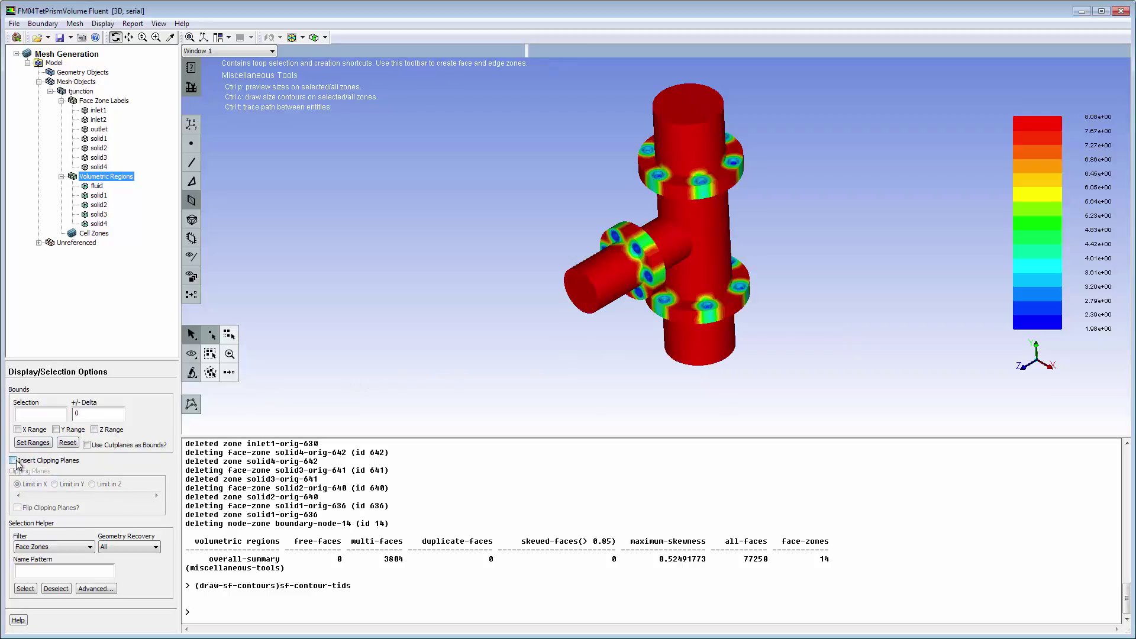
left_click(191, 295)
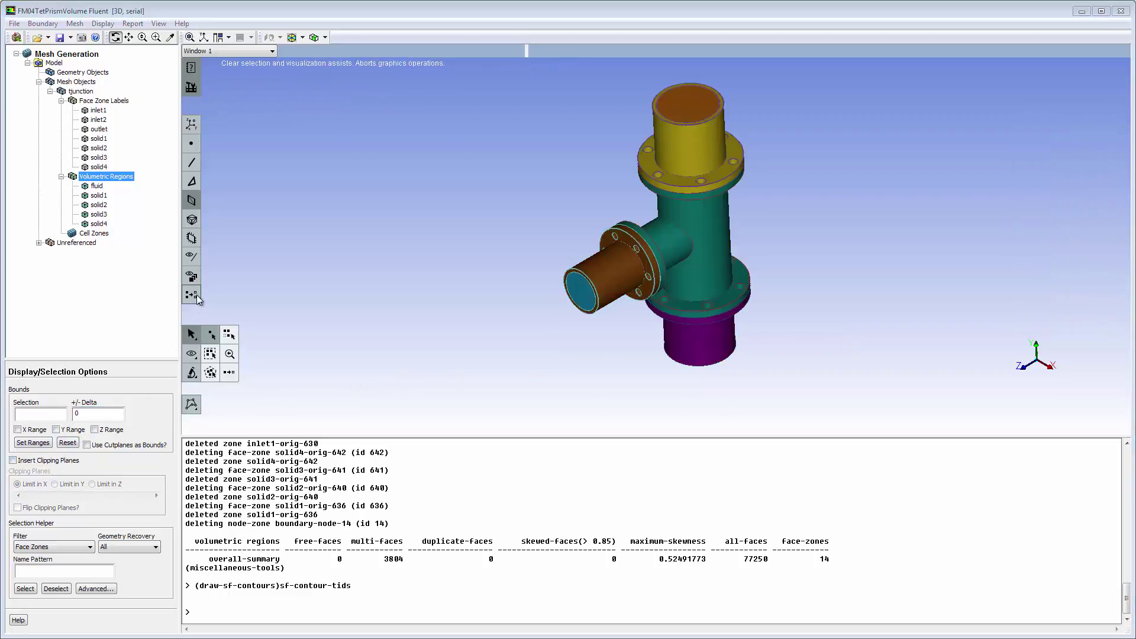
Step: In the cell zones' Auto Mesh settings, set Grow Prisms to scoped
left_click(98, 235)
right_click(99, 237)
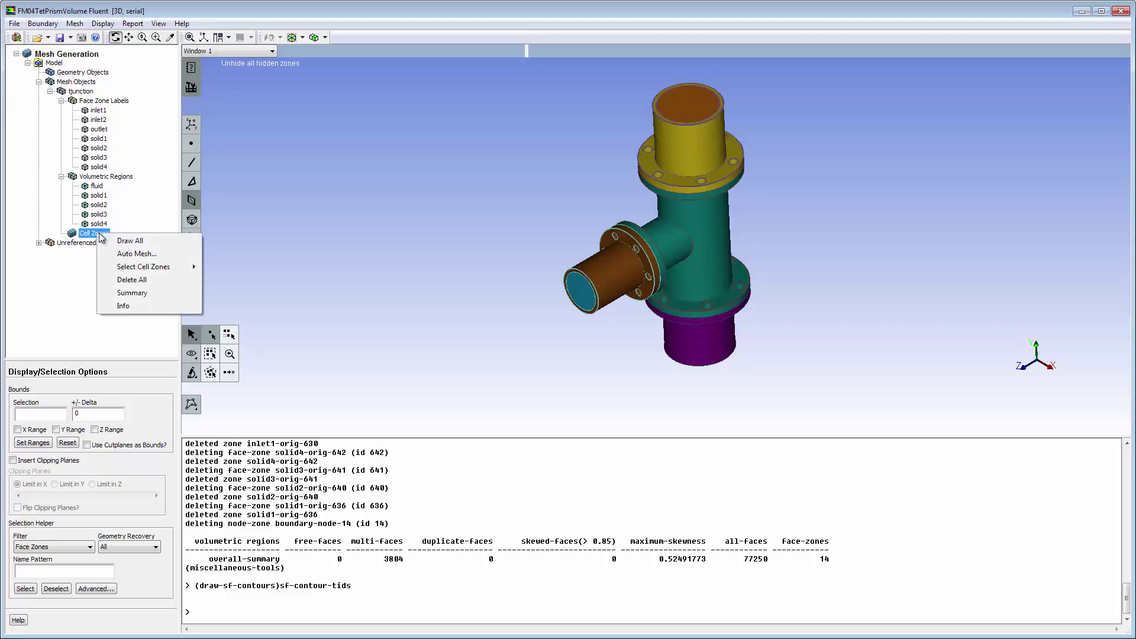
left_click(125, 255)
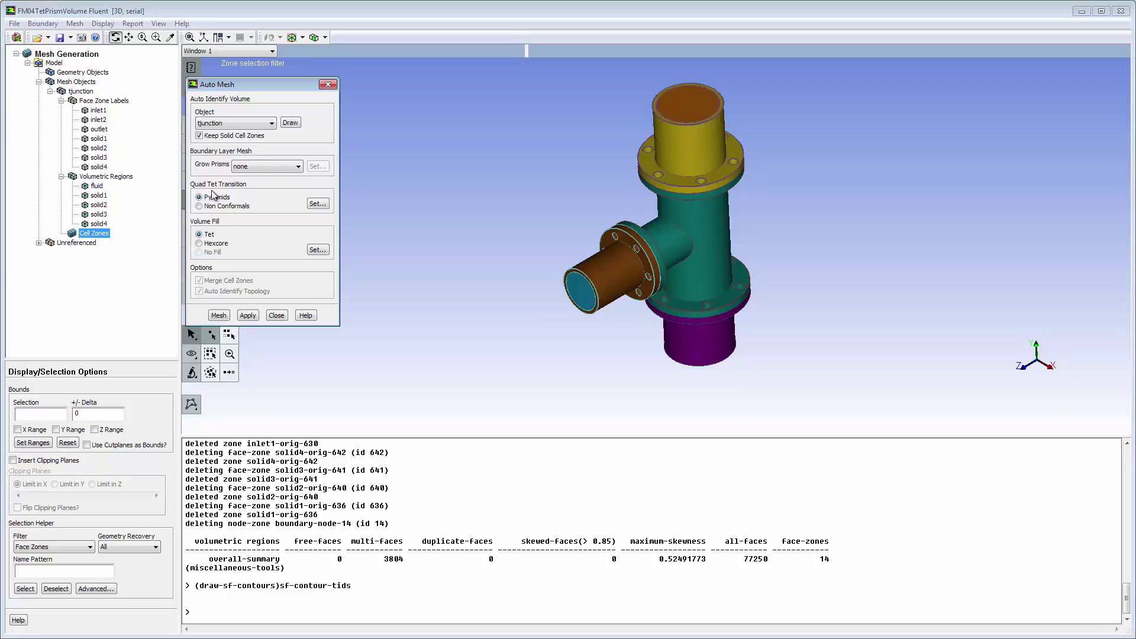
left_click(290, 168)
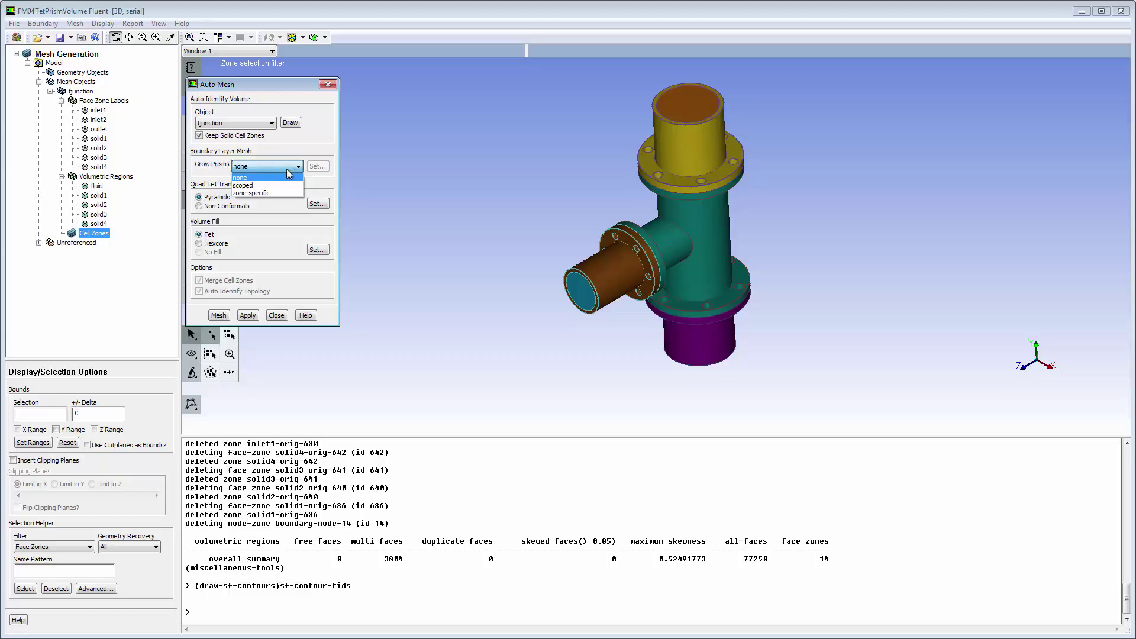
left_click(258, 185)
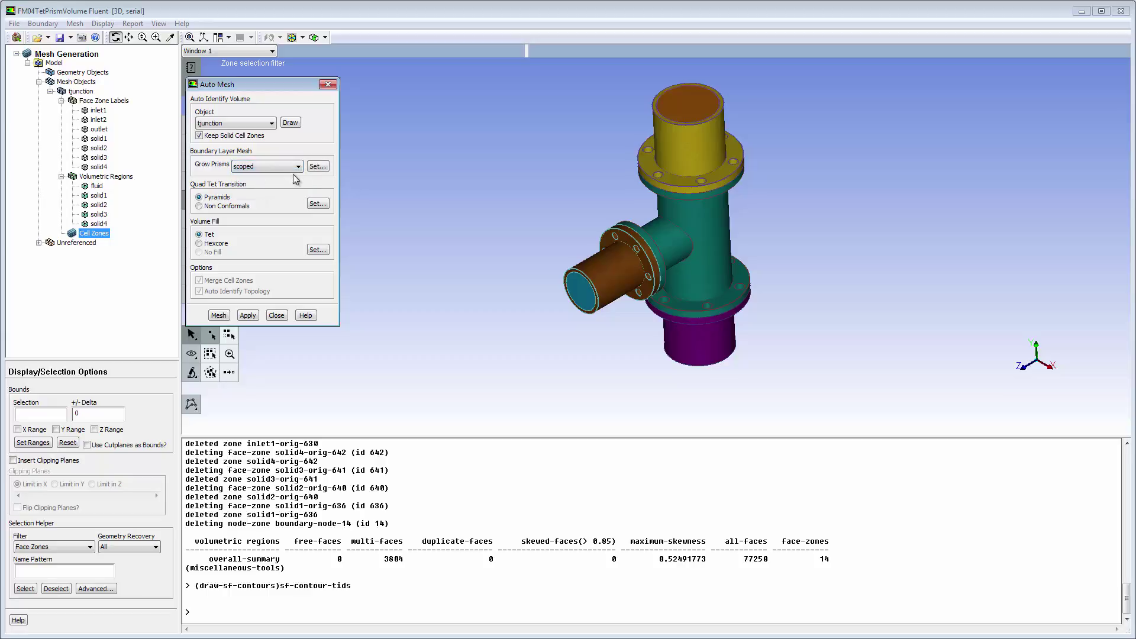
Step: Create scoped prism control 'control' with uniform offsets, first height 2 and 5 layers
left_click(318, 167)
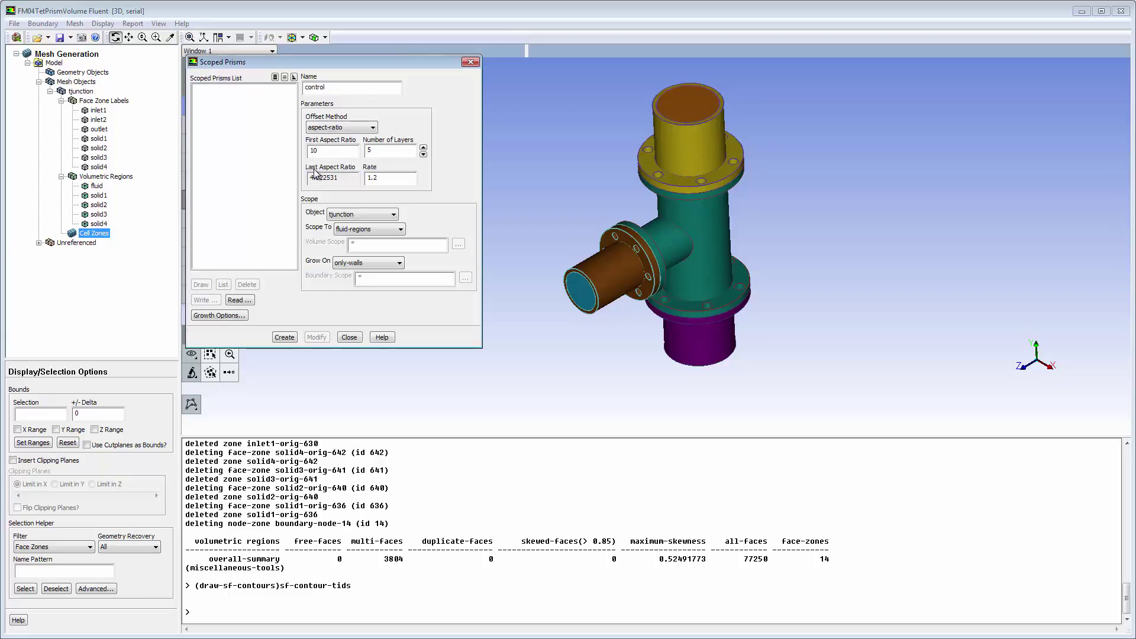
left_click(356, 129)
left_click(346, 141)
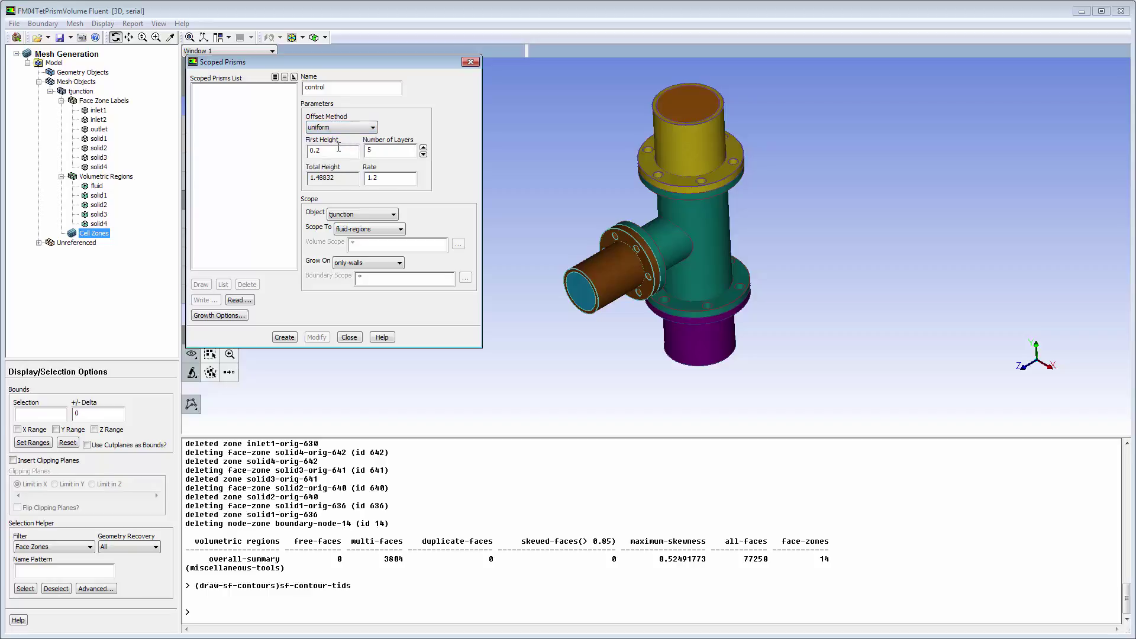
type("2")
left_click(285, 338)
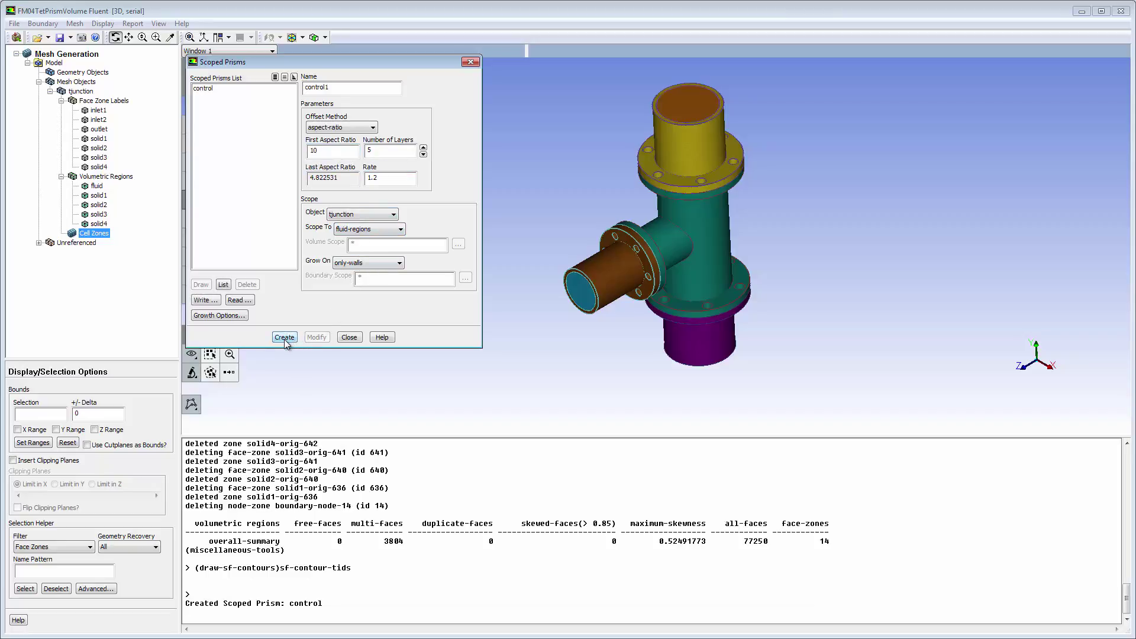
left_click(350, 337)
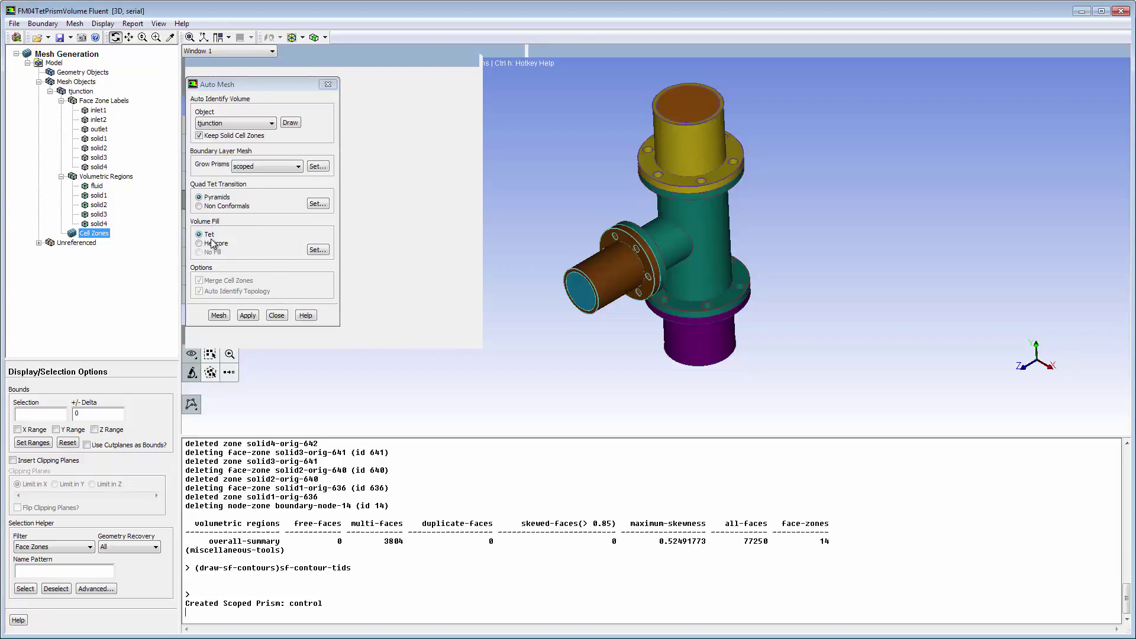
Step: Generate the prism and tet volume mesh of 312346 cells (max skew 0.849)
left_click(243, 317)
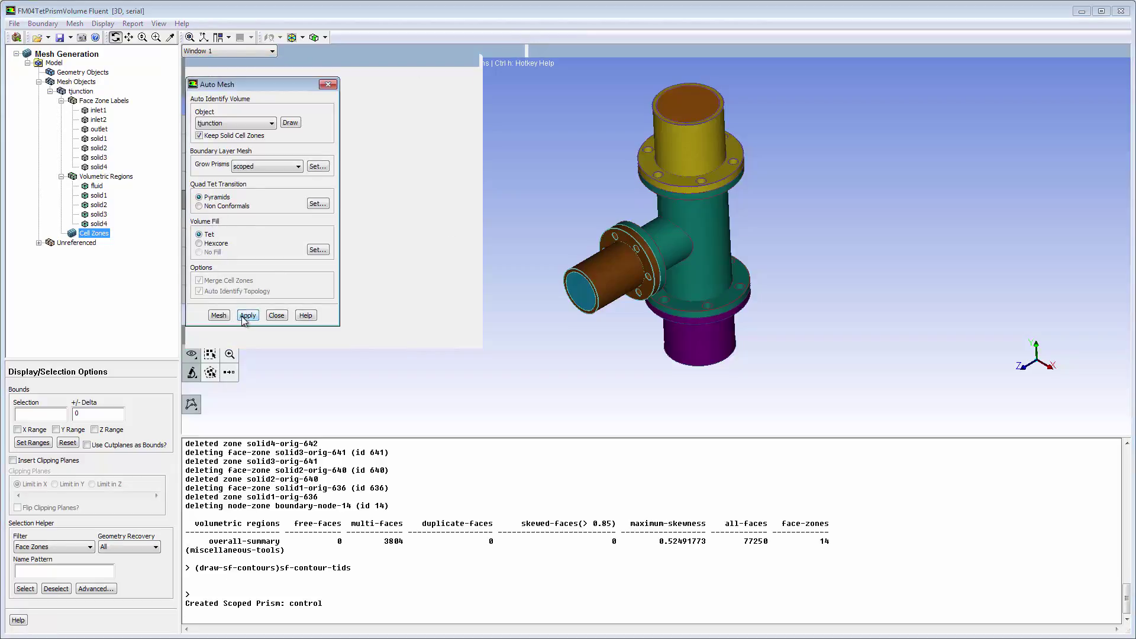
left_click(218, 316)
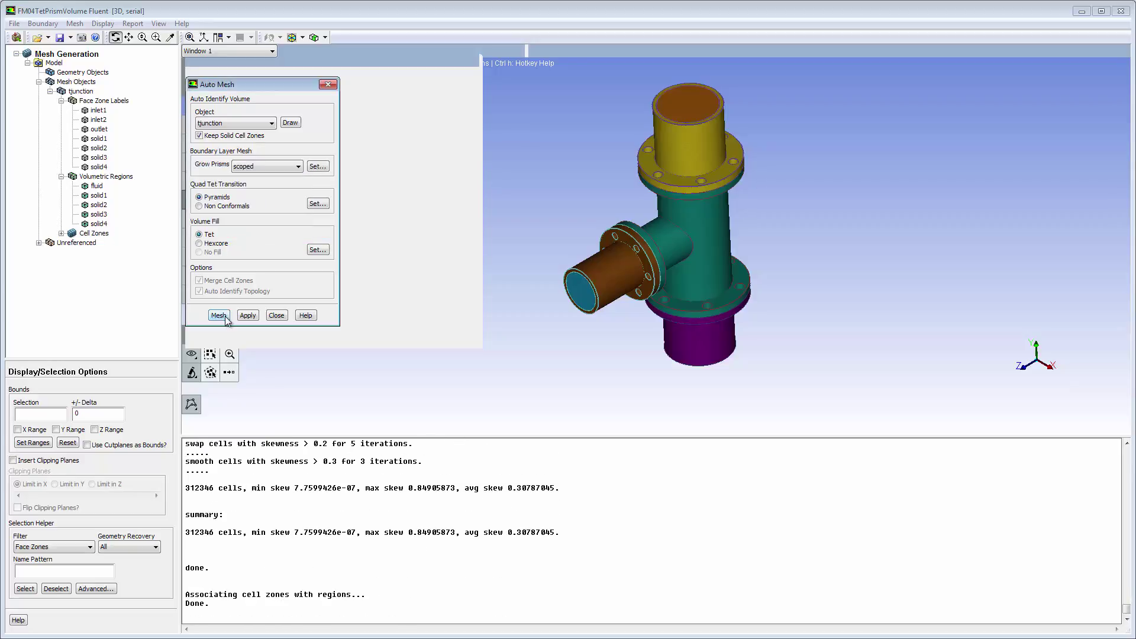
left_click(275, 315)
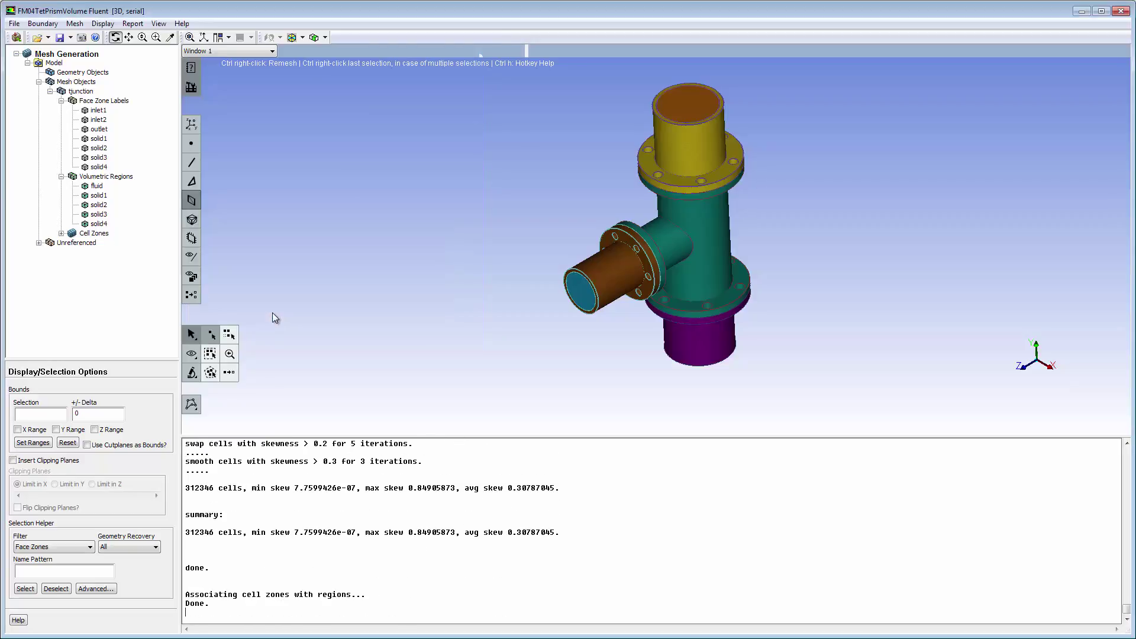
Step: Draw all the fluid and solid1–solid4 cell zones
left_click(61, 234)
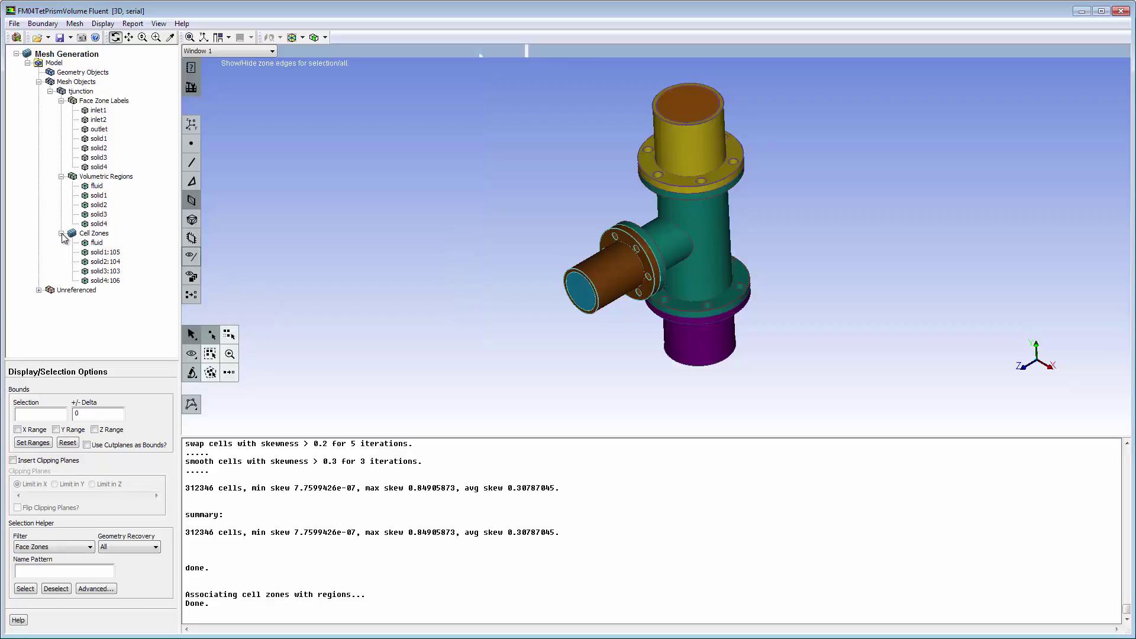
right_click(100, 236)
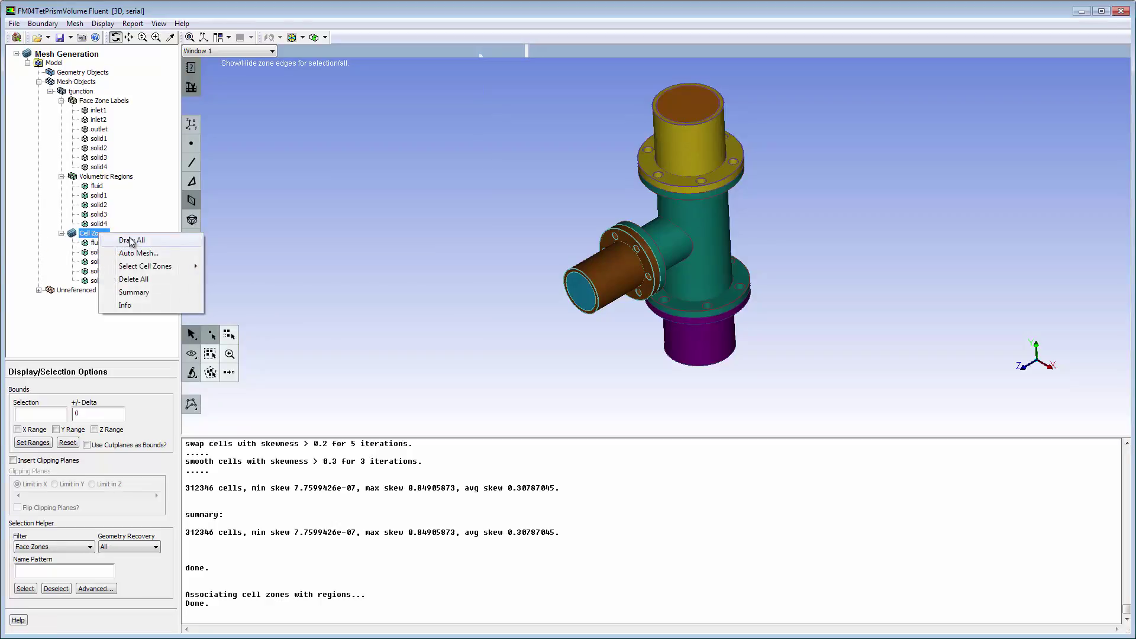
left_click(128, 237)
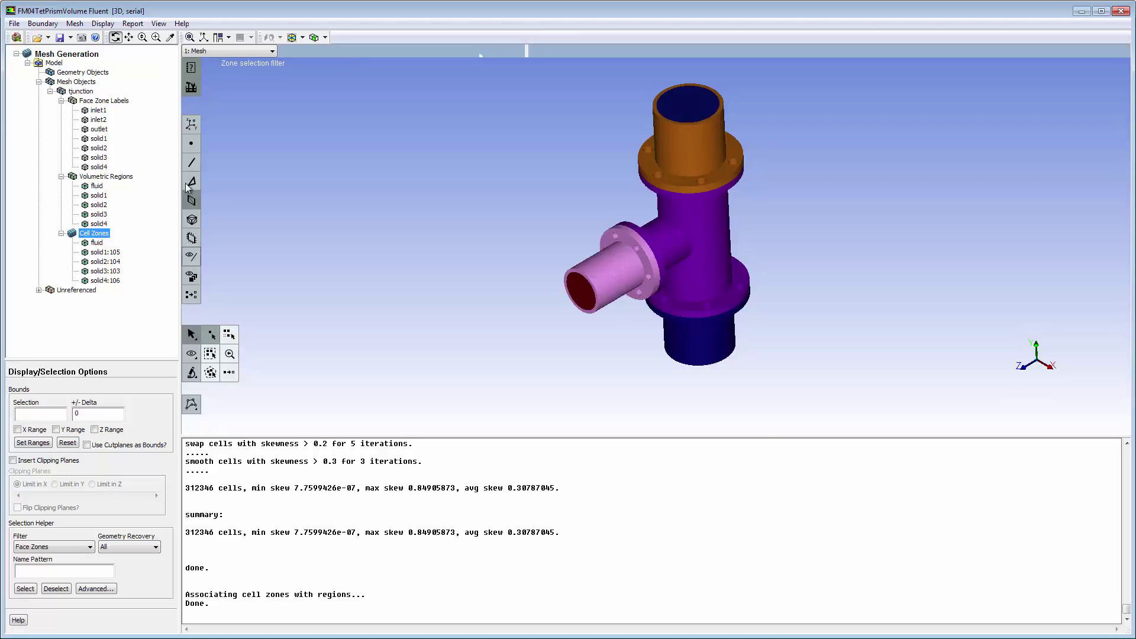
left_click(192, 143)
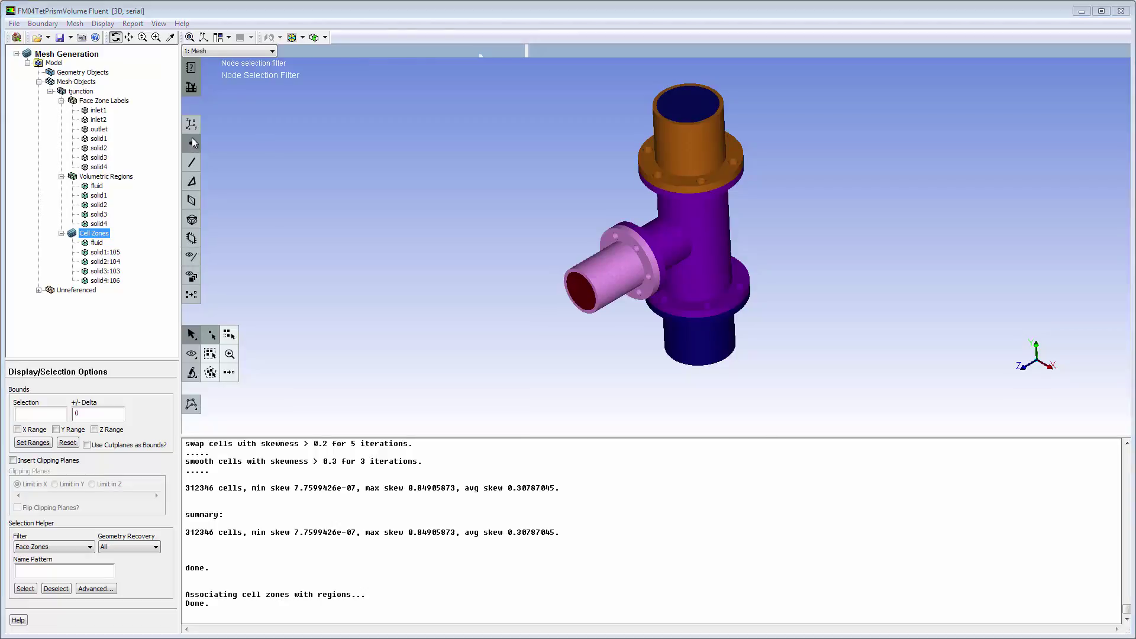
Step: Pick a node on the inlet face and bound the display in X only around it
right_click(577, 279)
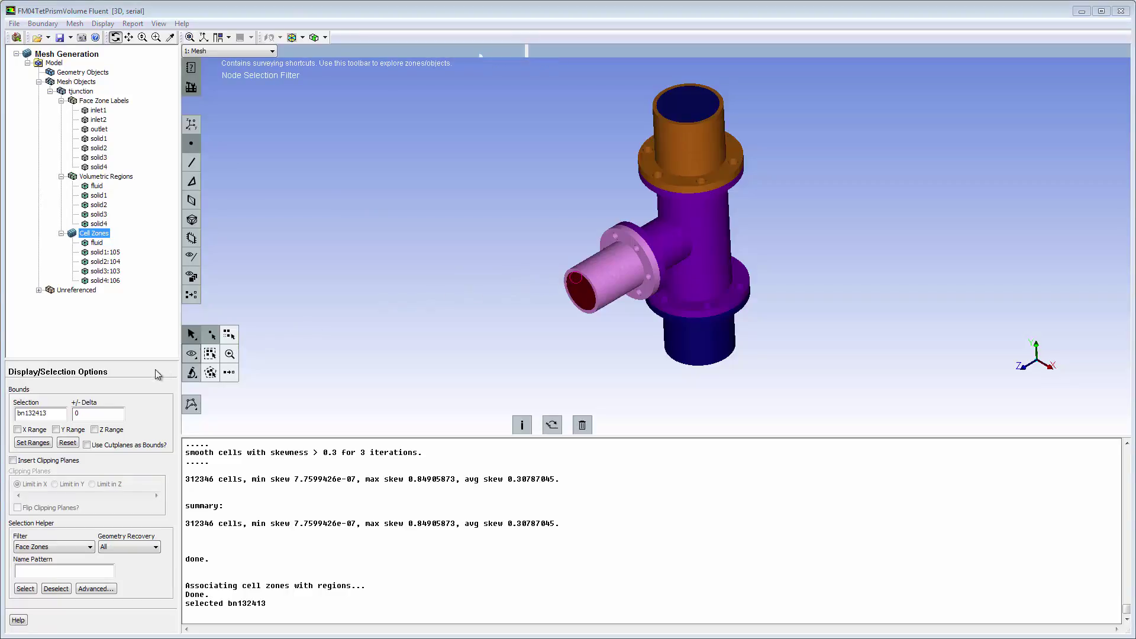
left_click(18, 430)
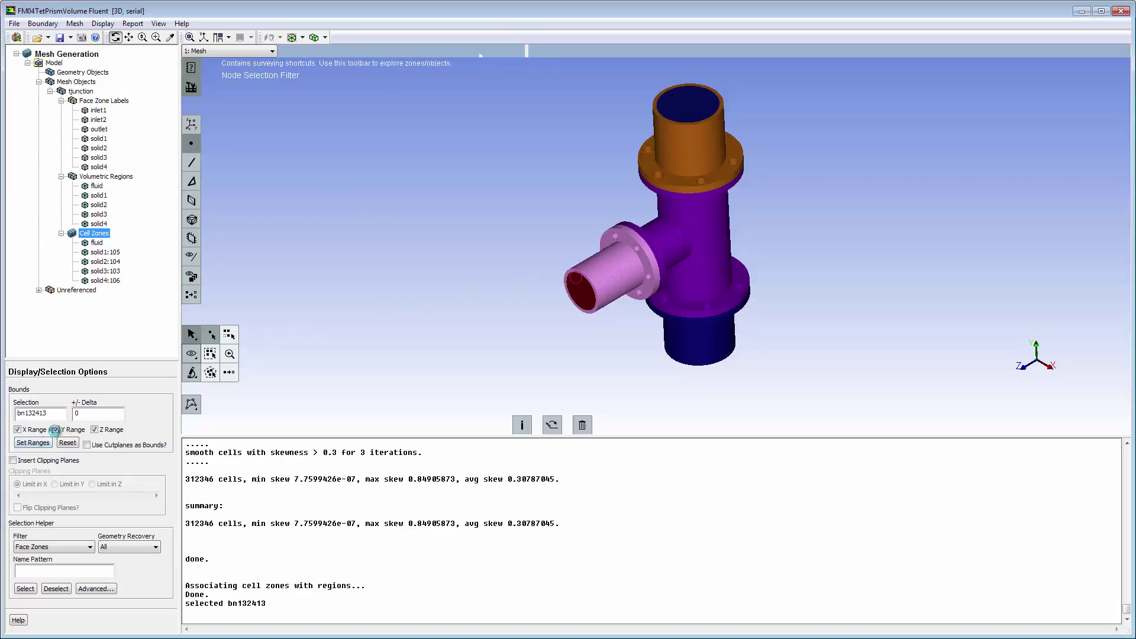
left_click(94, 431)
left_click(94, 430)
Step: Display all five cell zones as an X-bounded cross-section through node bn132413
left_click(104, 26)
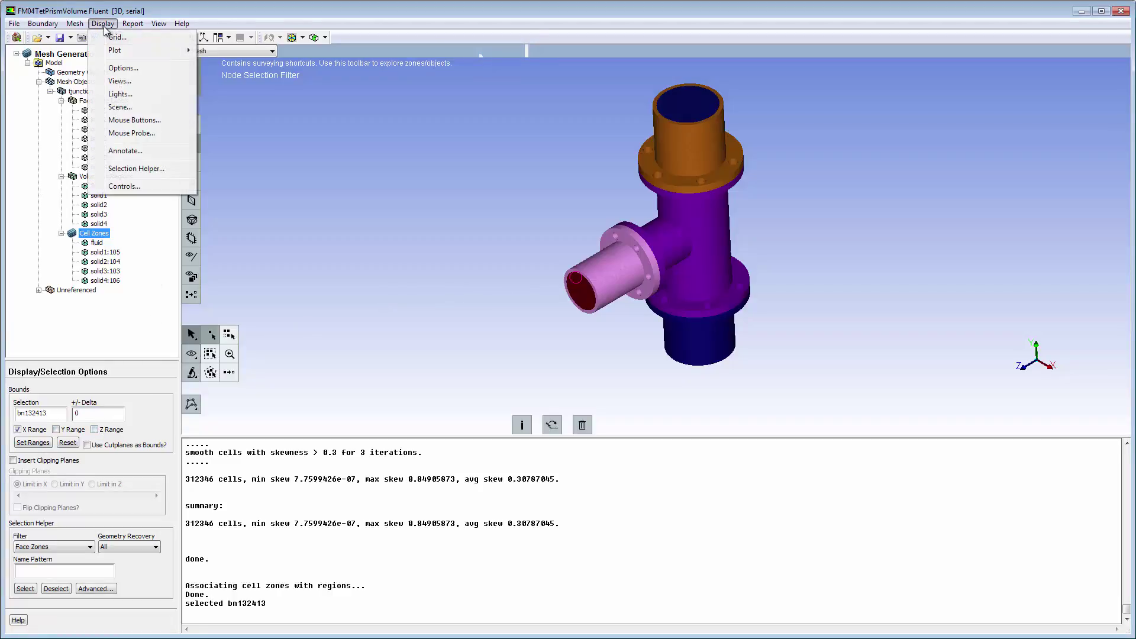
left_click(116, 37)
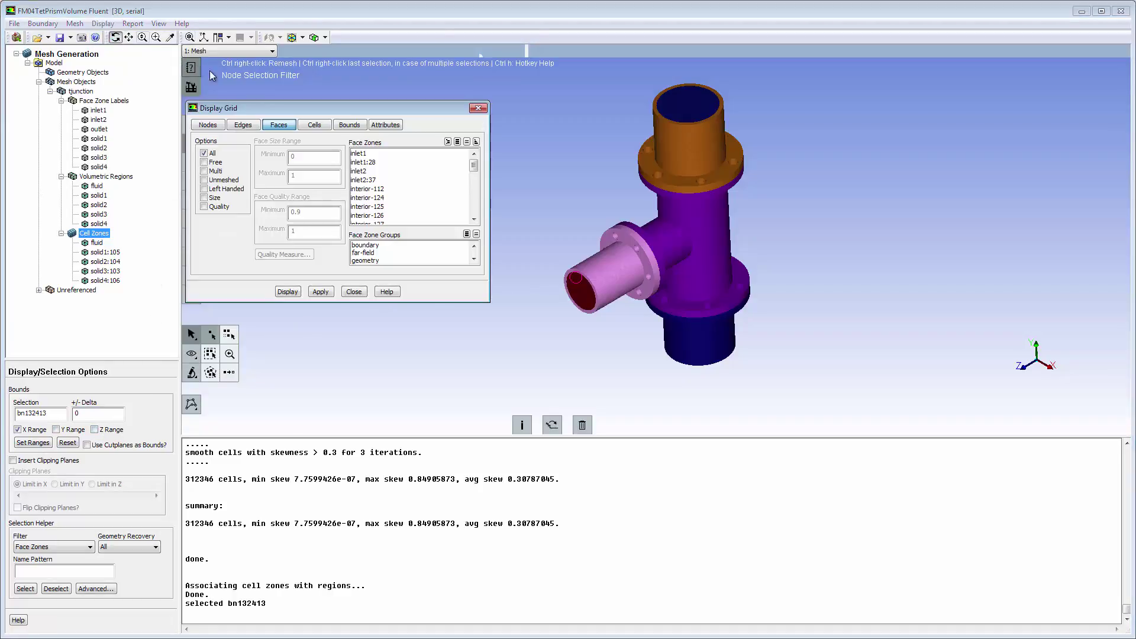
left_click(314, 127)
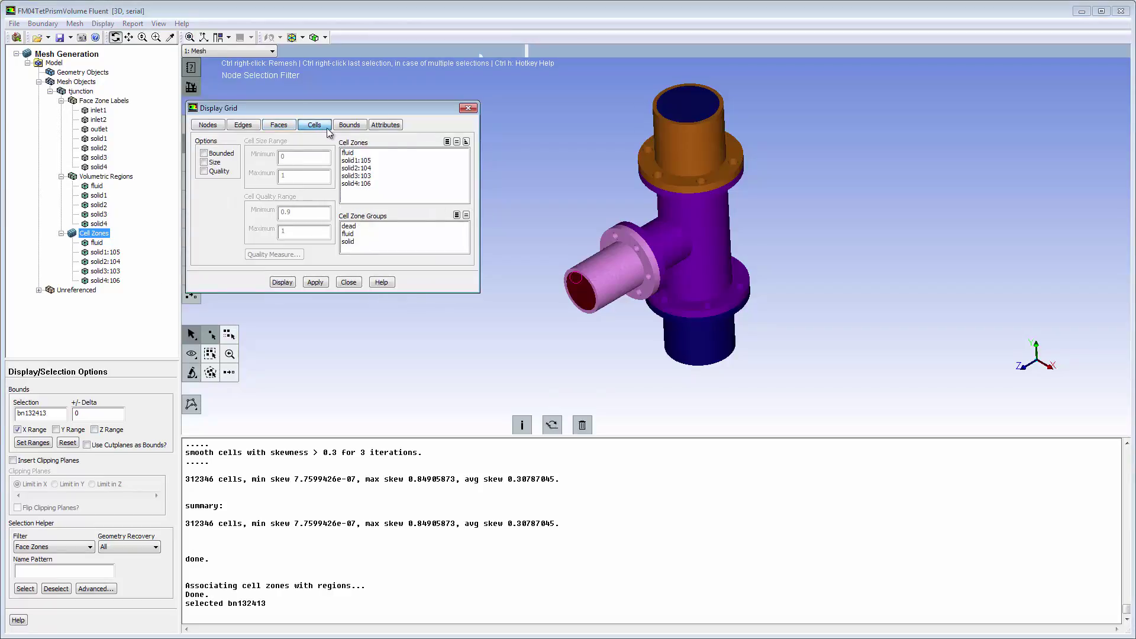
left_click(447, 143)
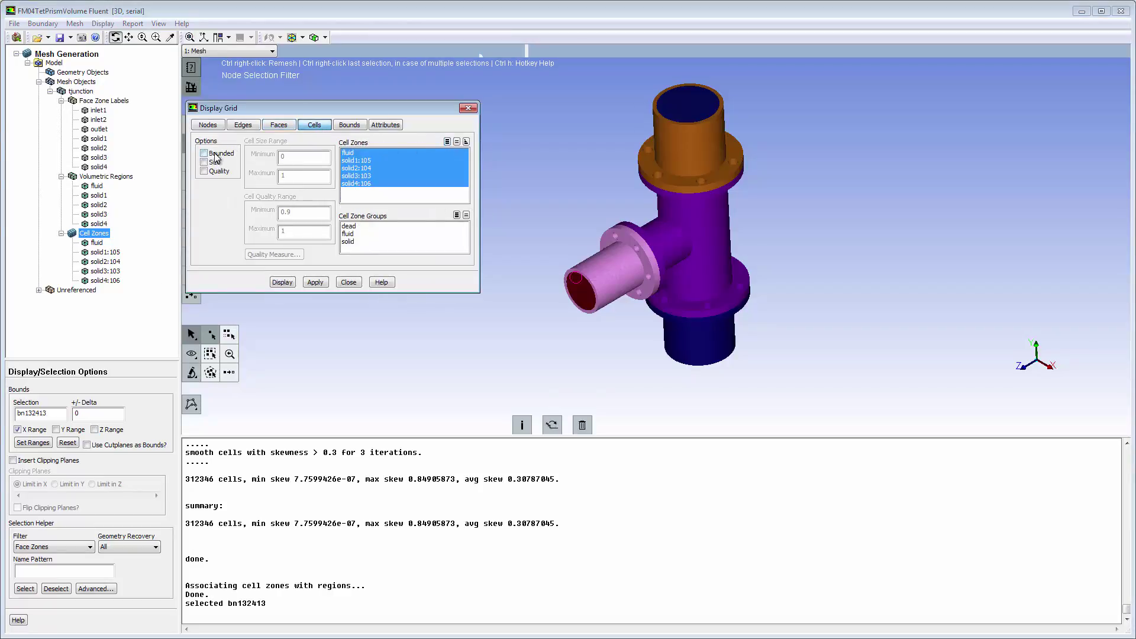
left_click(280, 282)
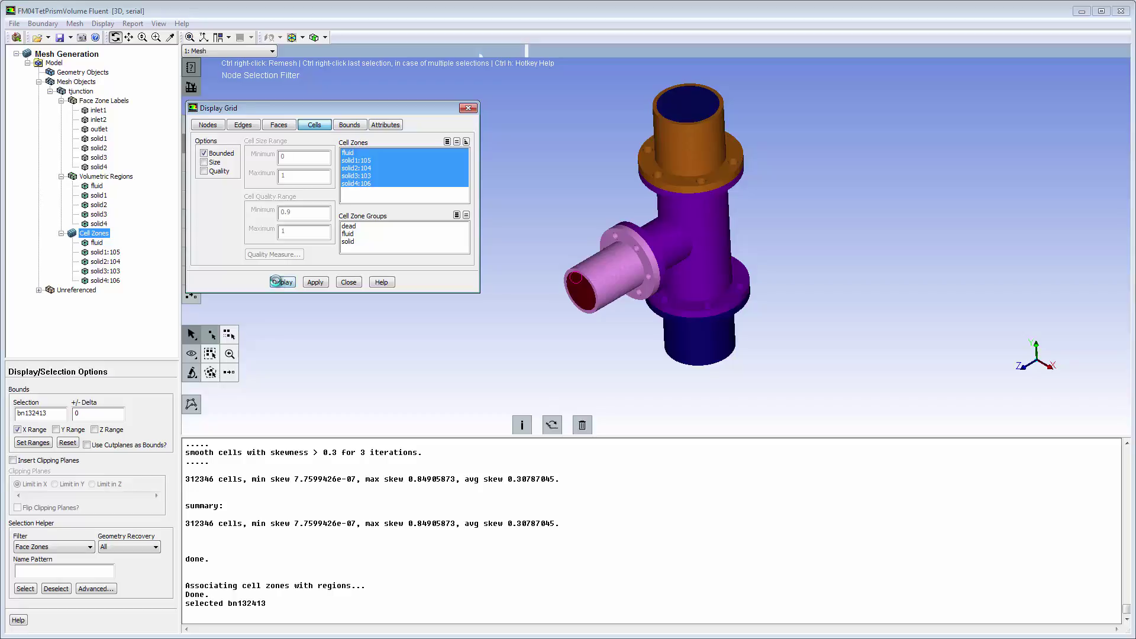
left_click(345, 283)
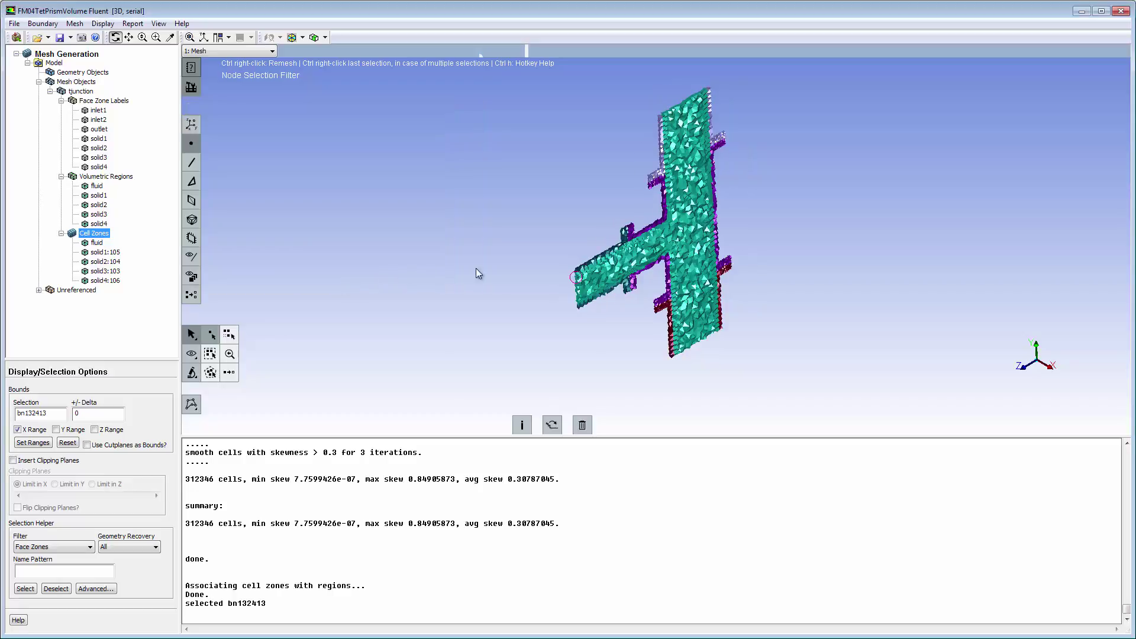
Step: Zoom into the side-branch junction with mesh edges shown, tilting to reveal the prism layers
left_click(1049, 370)
middle_click_drag(597, 202, 701, 256)
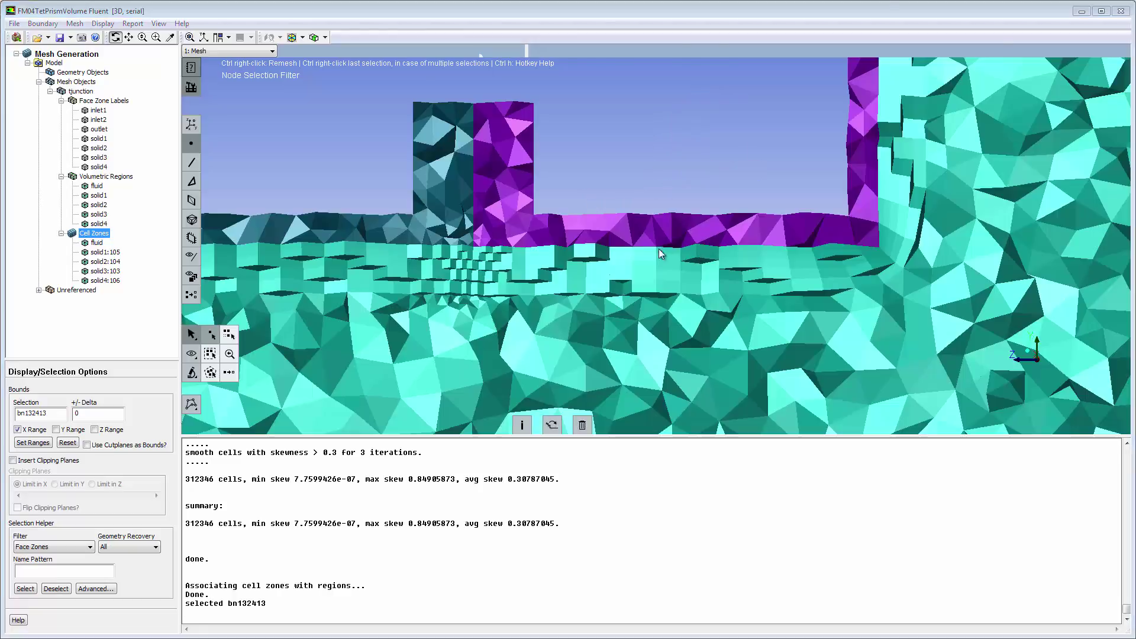
left_click(199, 259)
left_click_drag(225, 258, 446, 294)
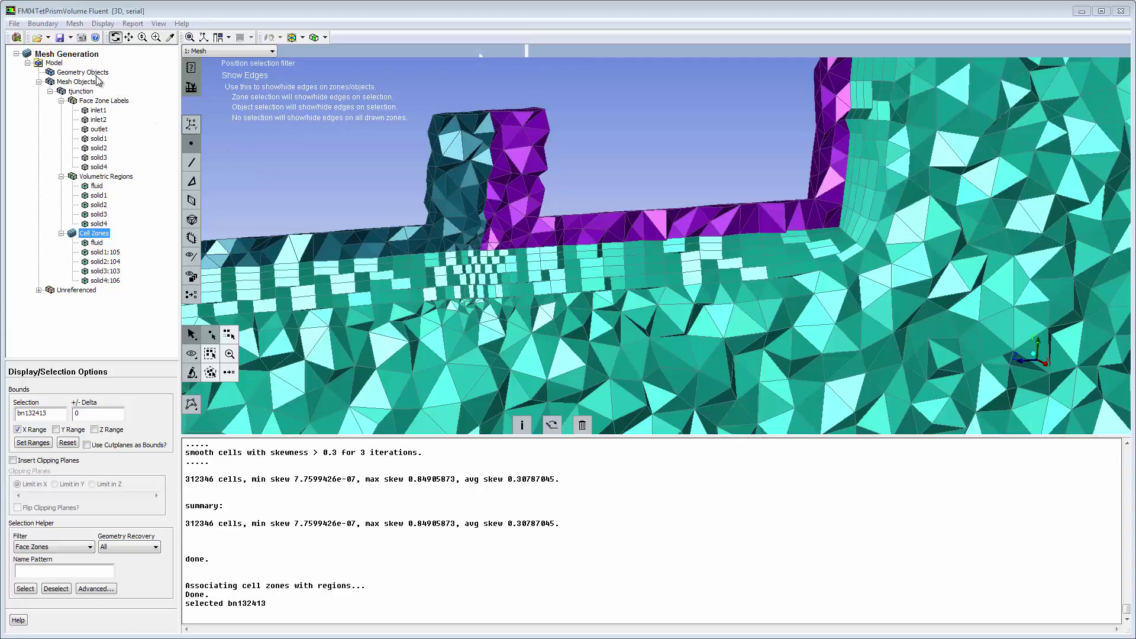
Step: Check the tjunction mesh (no errors, minimum cell volume 2.224739e-01), then bring up the File > Write options
right_click(83, 93)
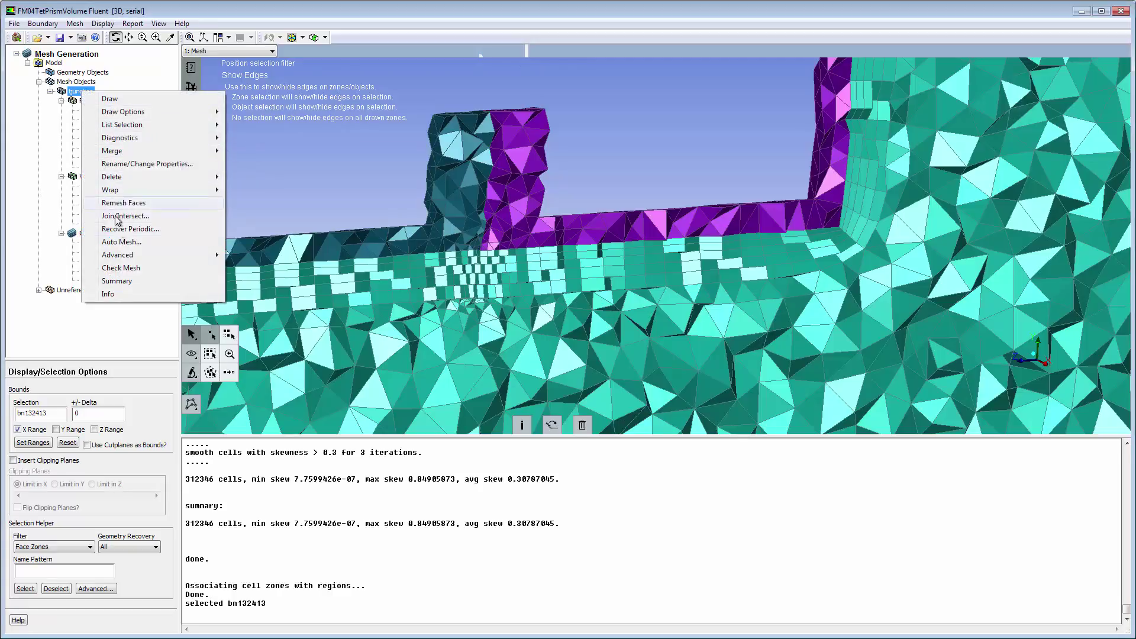
left_click(120, 268)
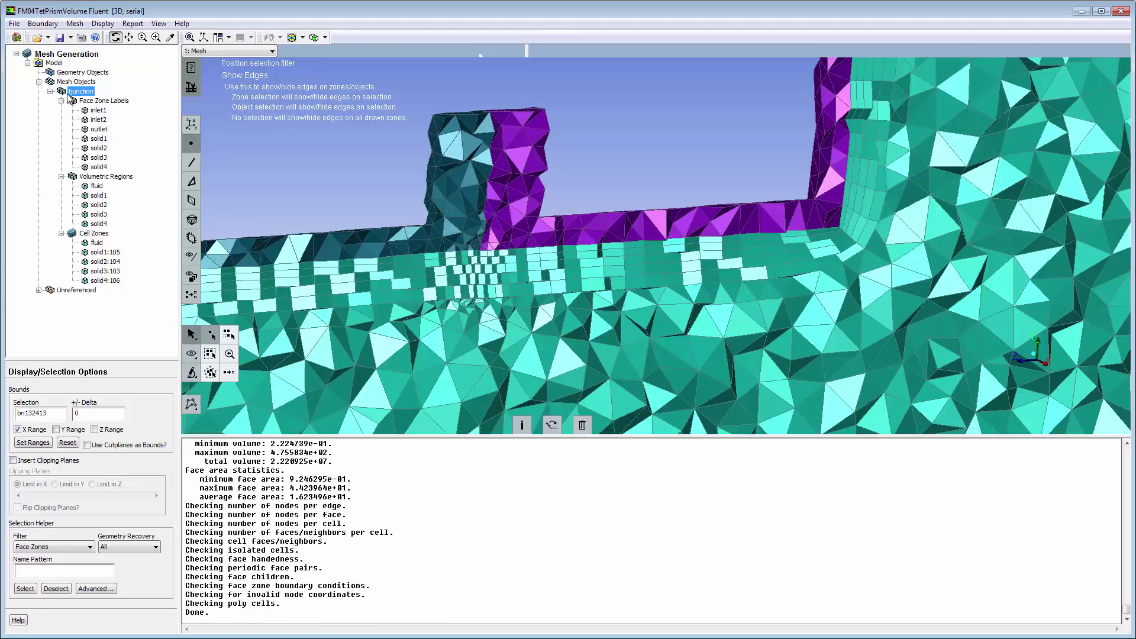
left_click(14, 24)
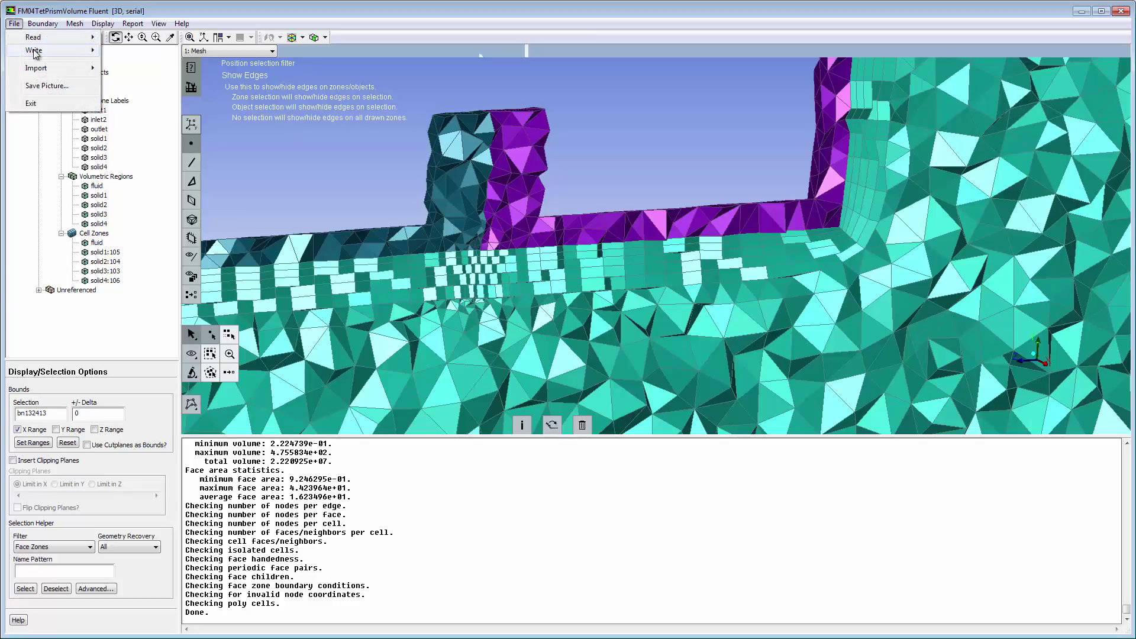
mouse_move(41, 51)
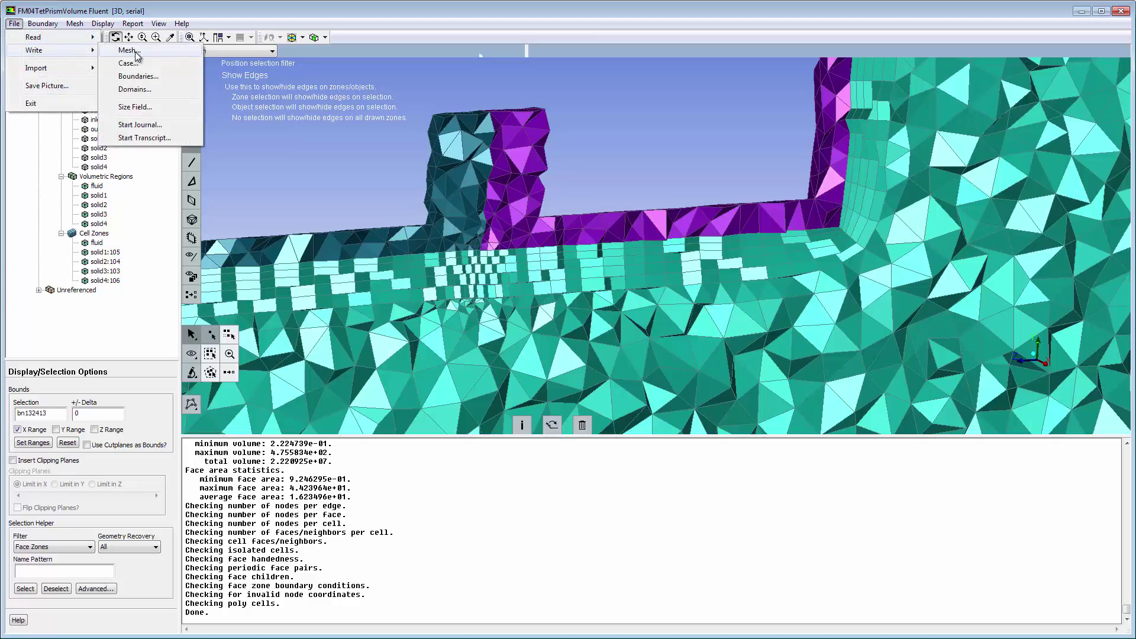